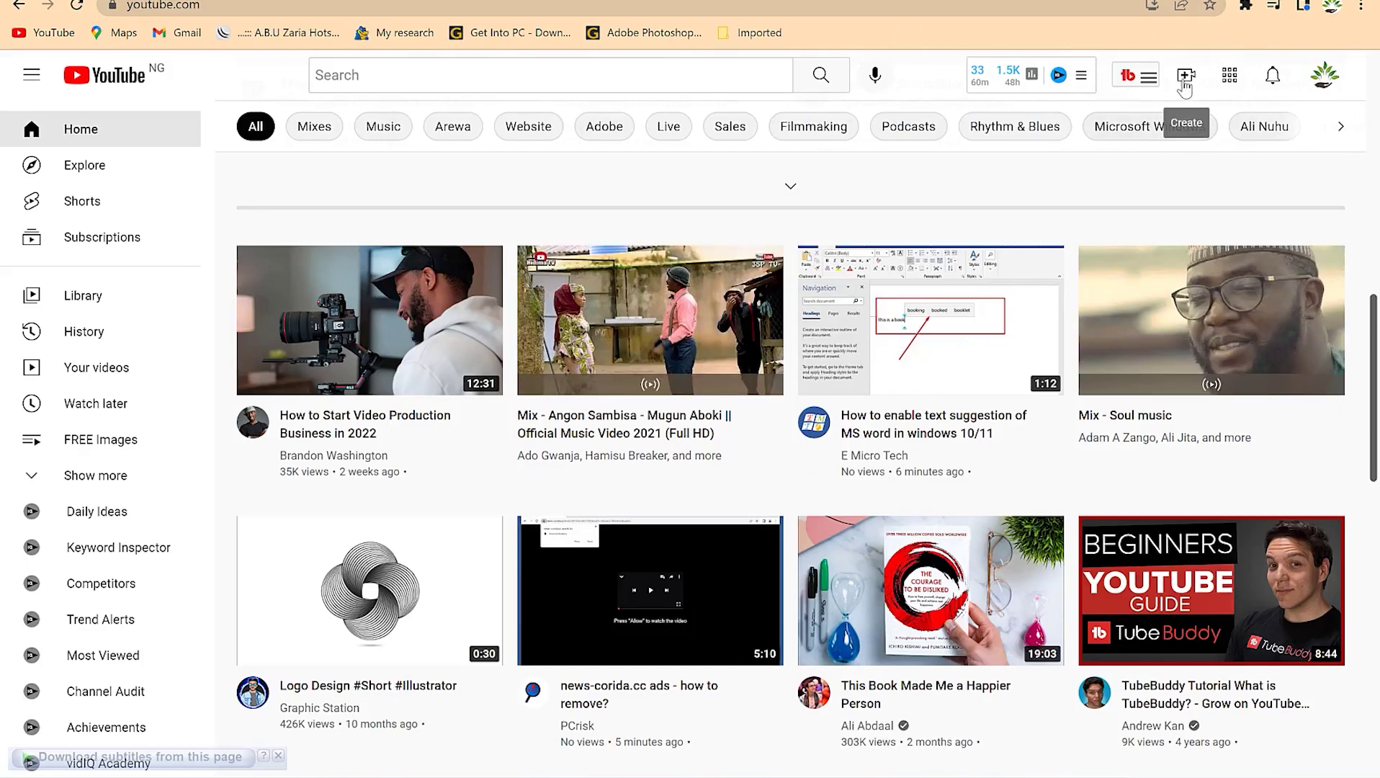
- Upload 'top 5 free png' from the Top 5 websites for free png folder as a new video
left_click(1185, 83)
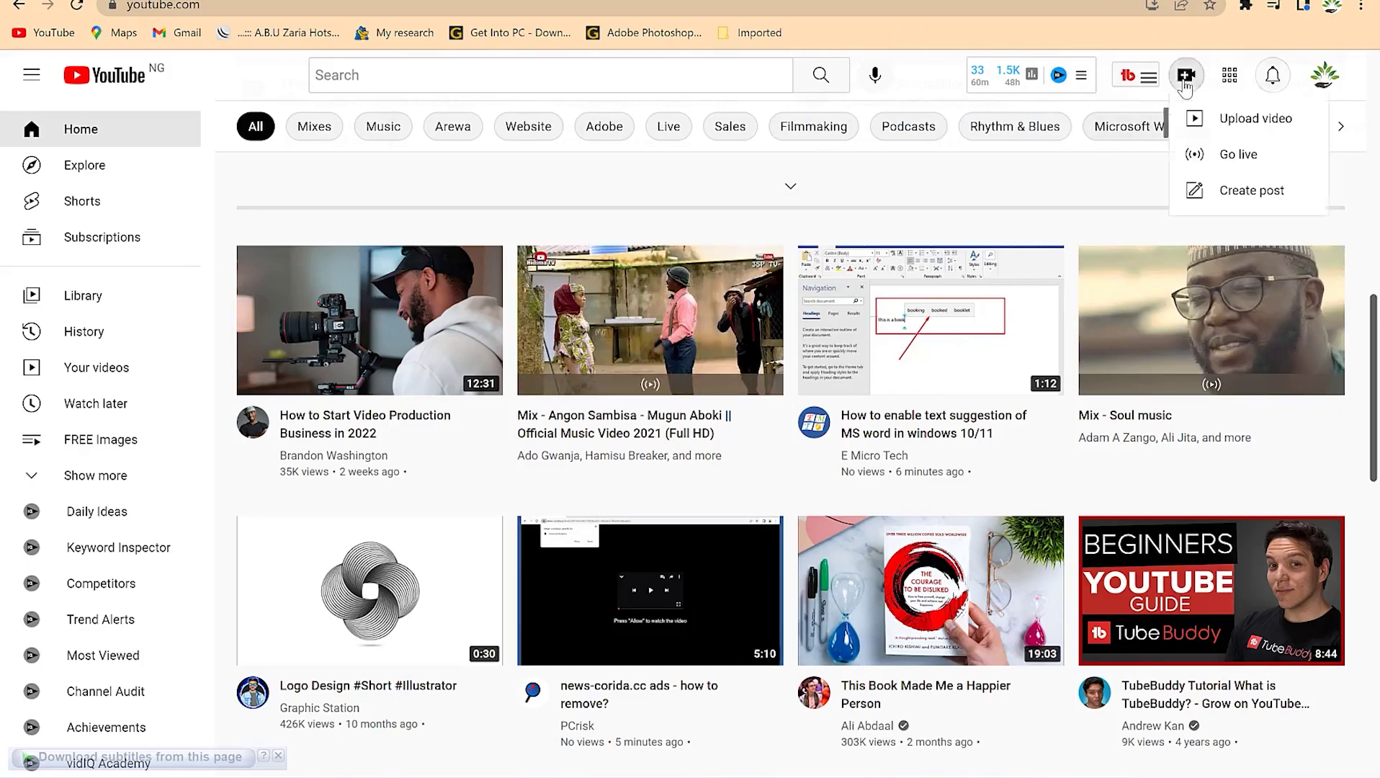
left_click(1253, 120)
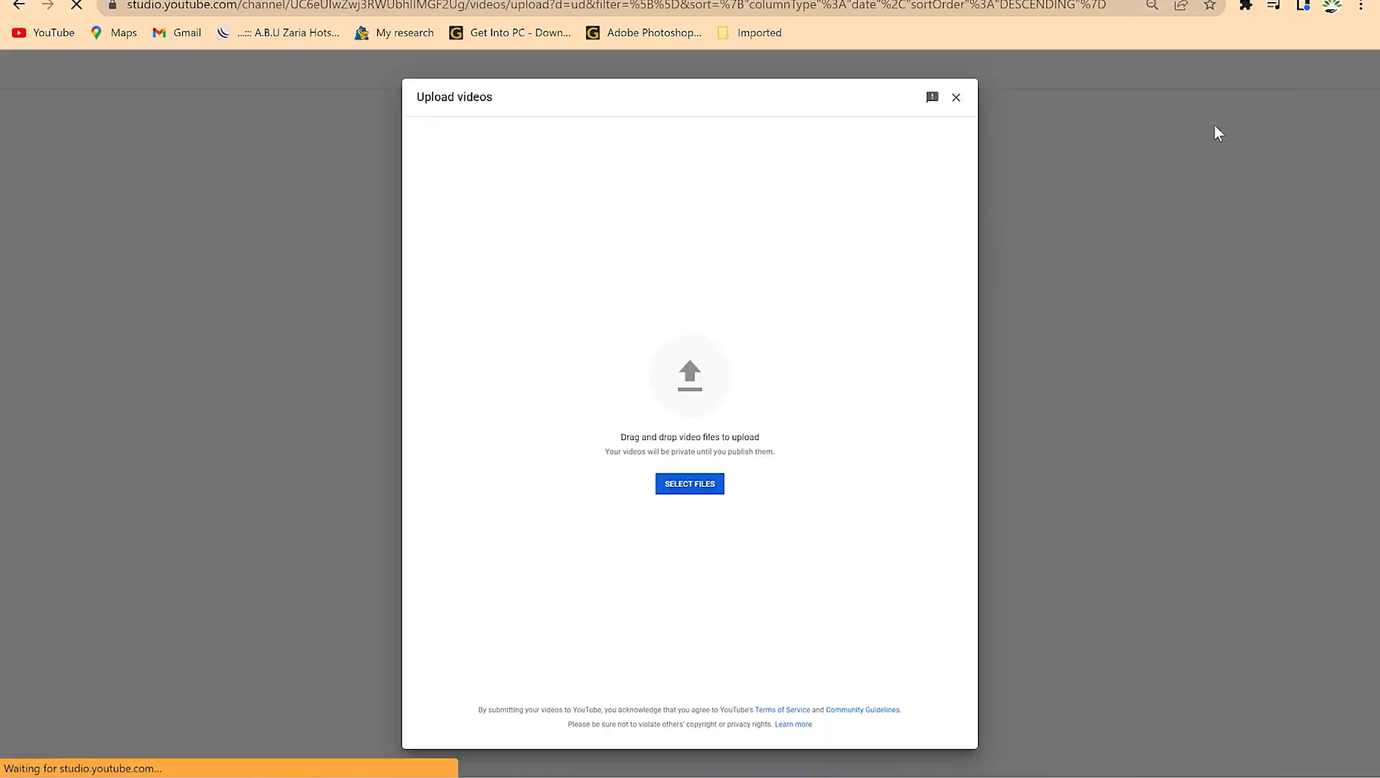
left_click(661, 389)
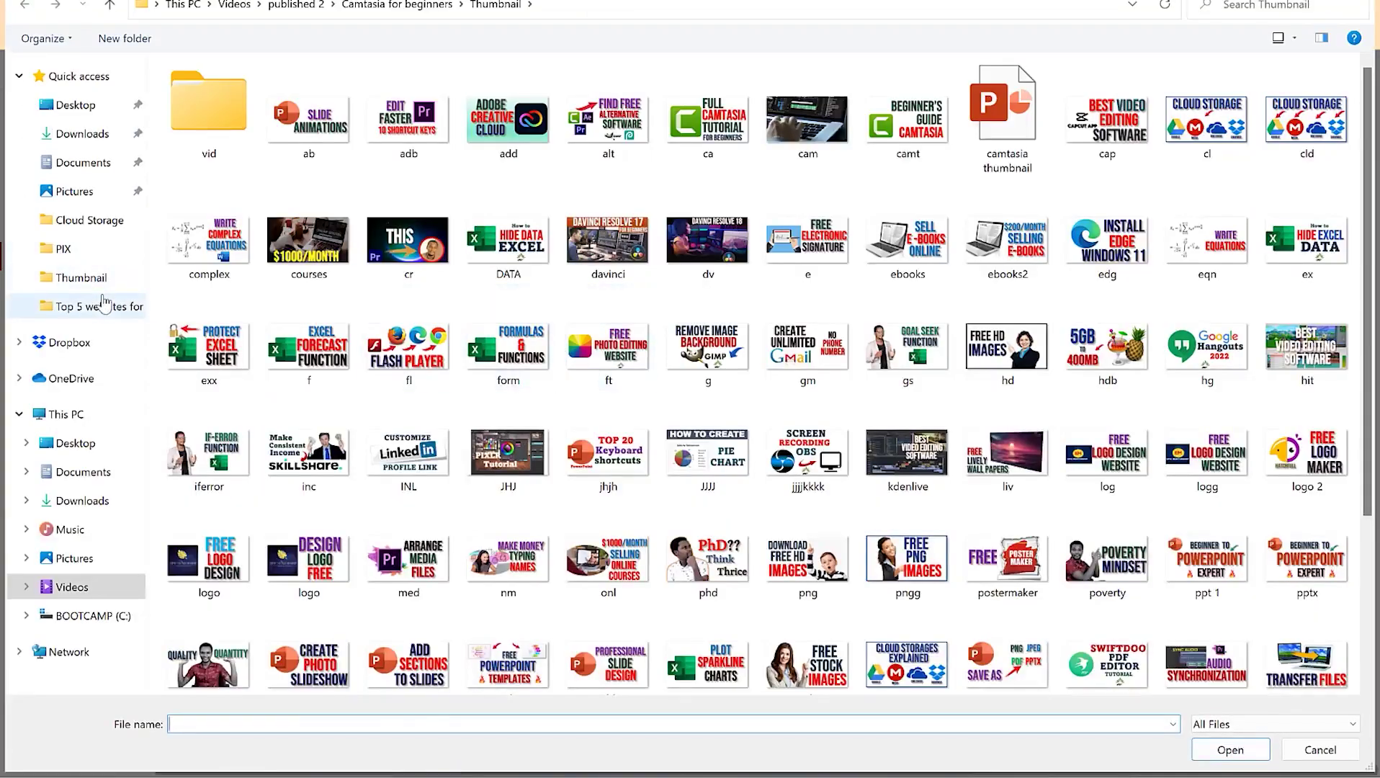
left_click(103, 307)
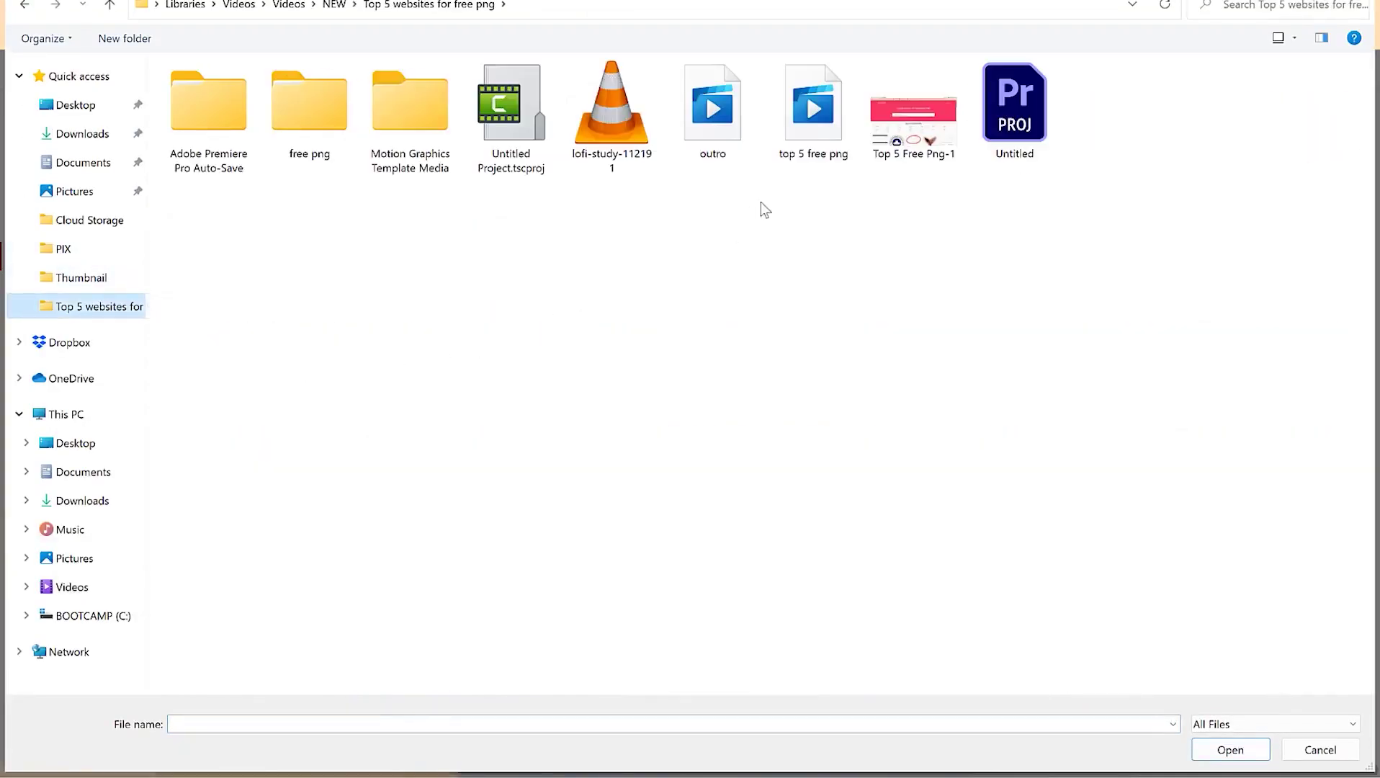
left_click(826, 106)
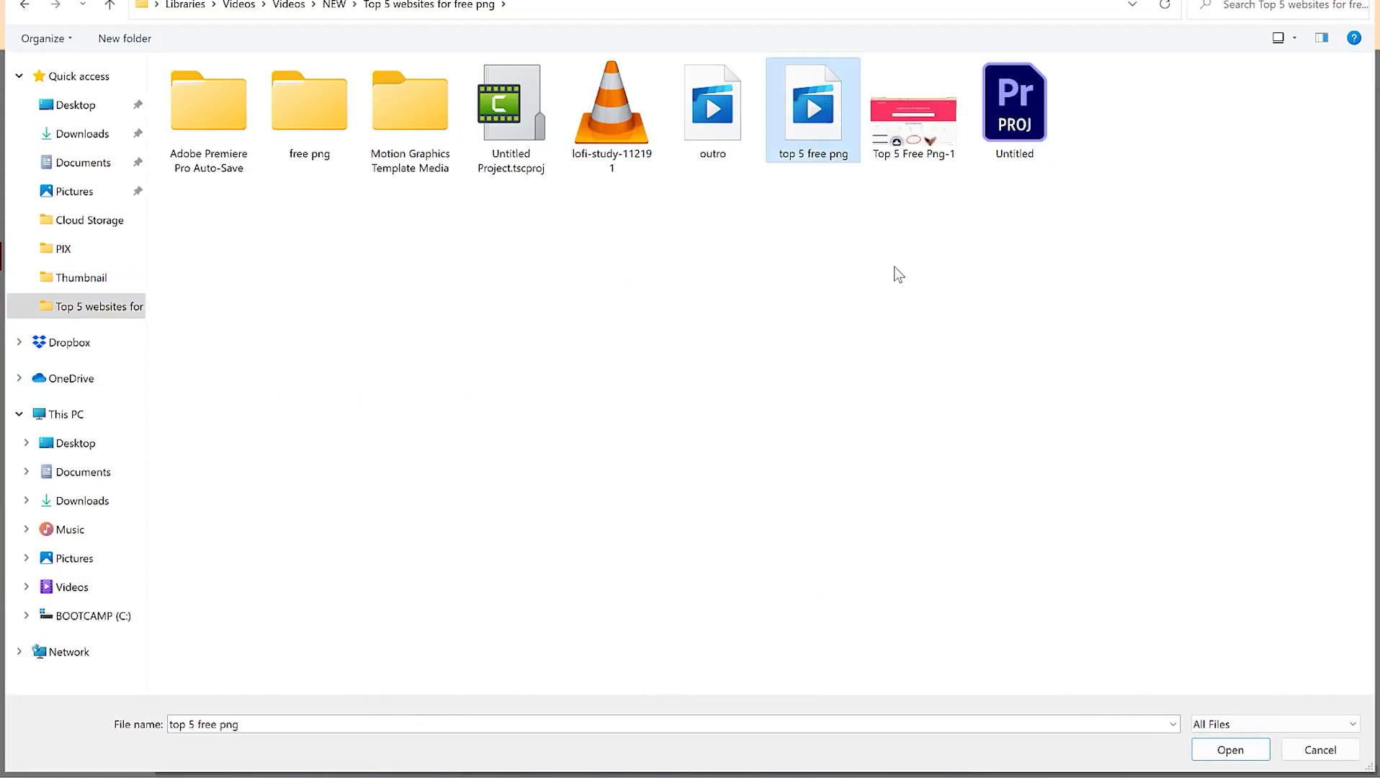
left_click(1232, 750)
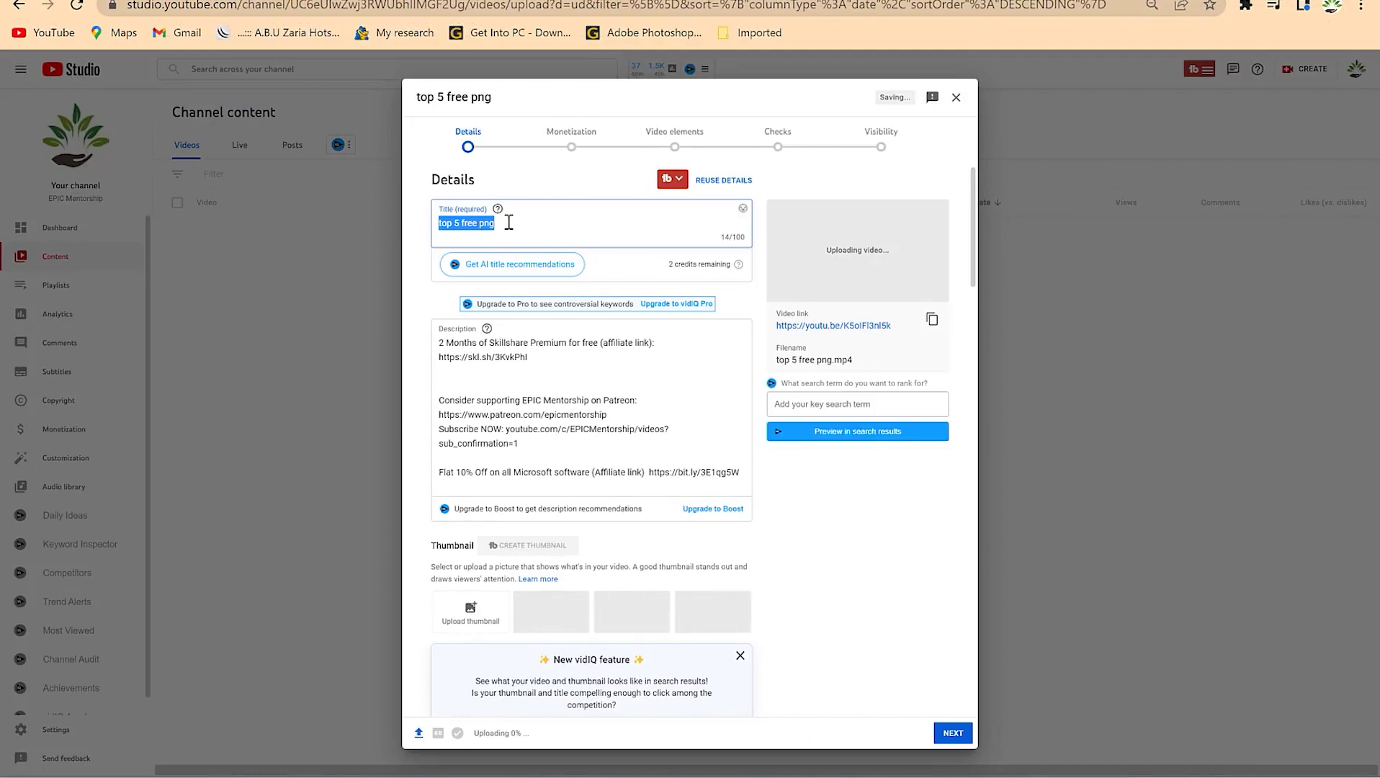
left_click(509, 222)
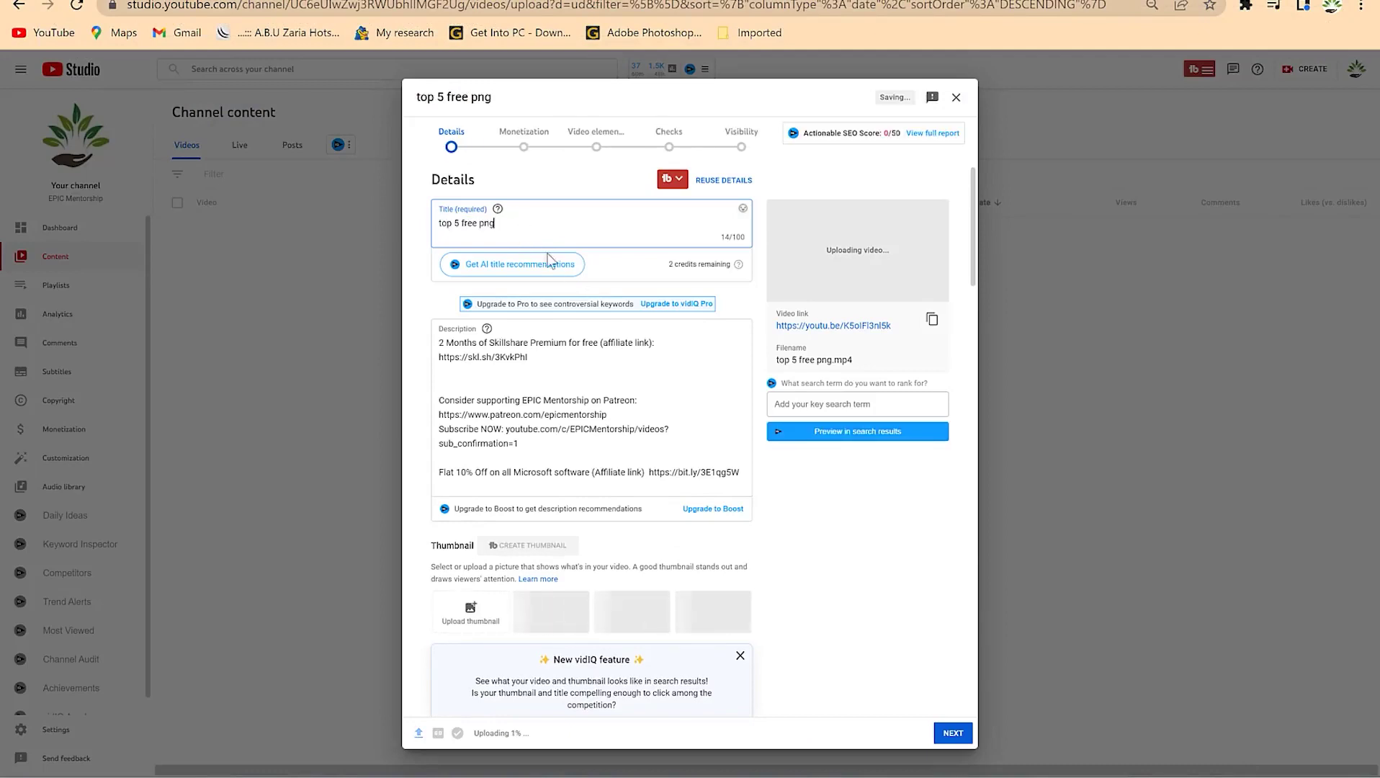
- Set the pngg image from the Thumbnail folder as the video's custom thumbnail
left_click(597, 378)
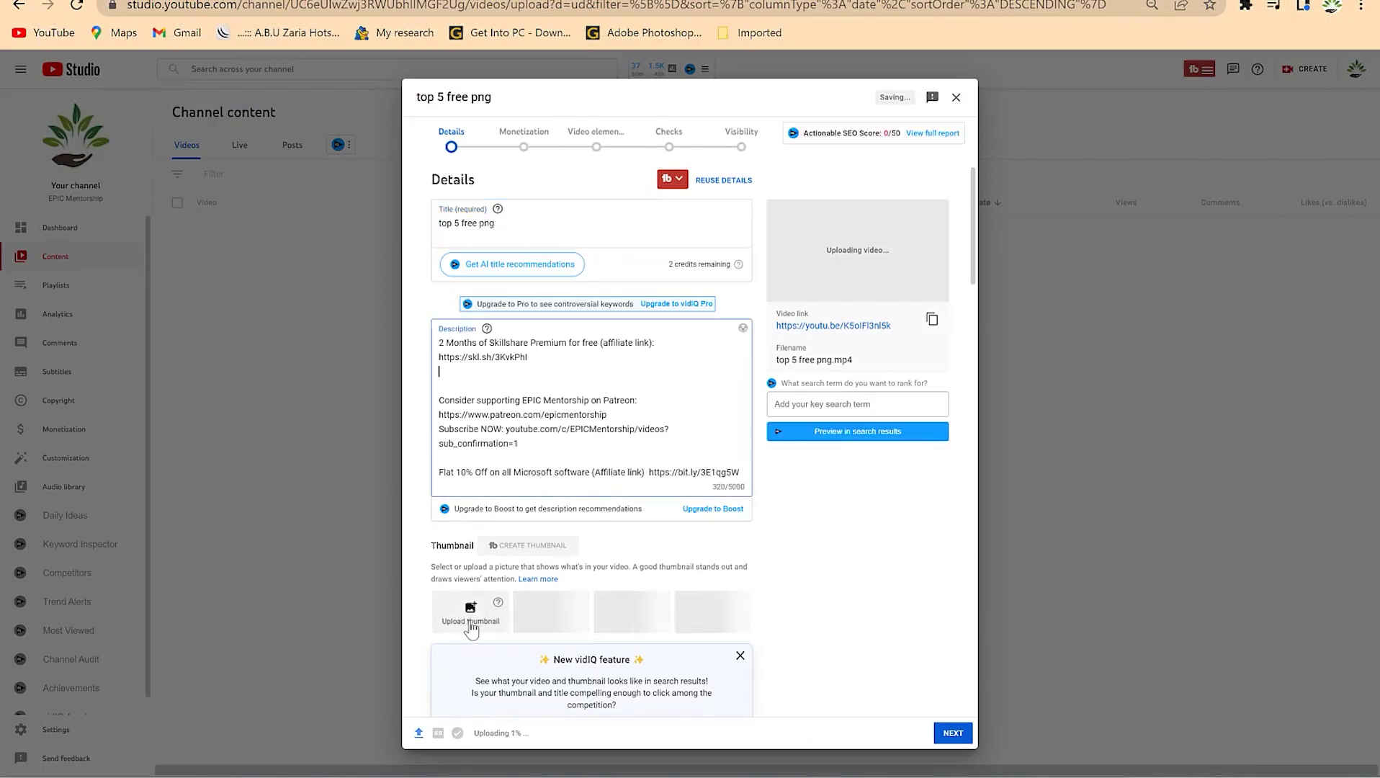
left_click(470, 621)
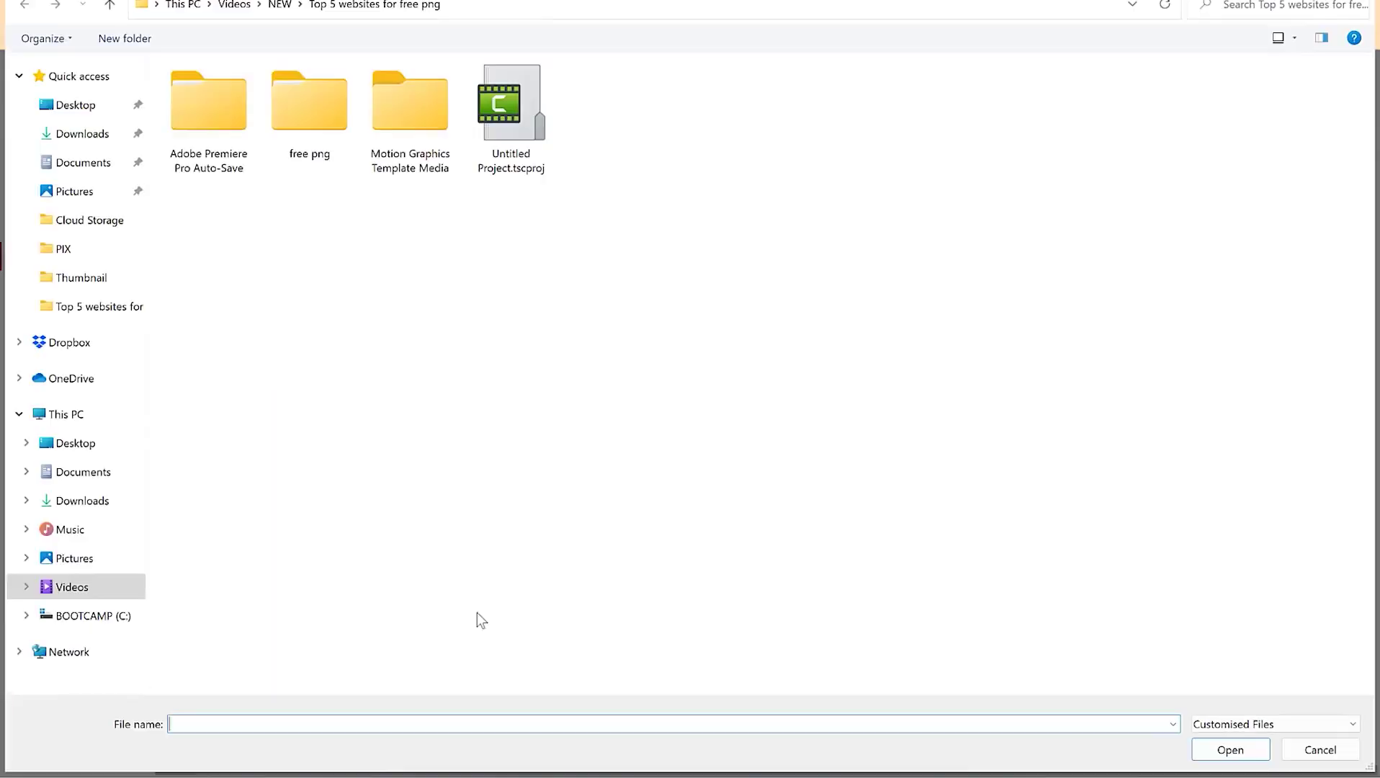
left_click(89, 283)
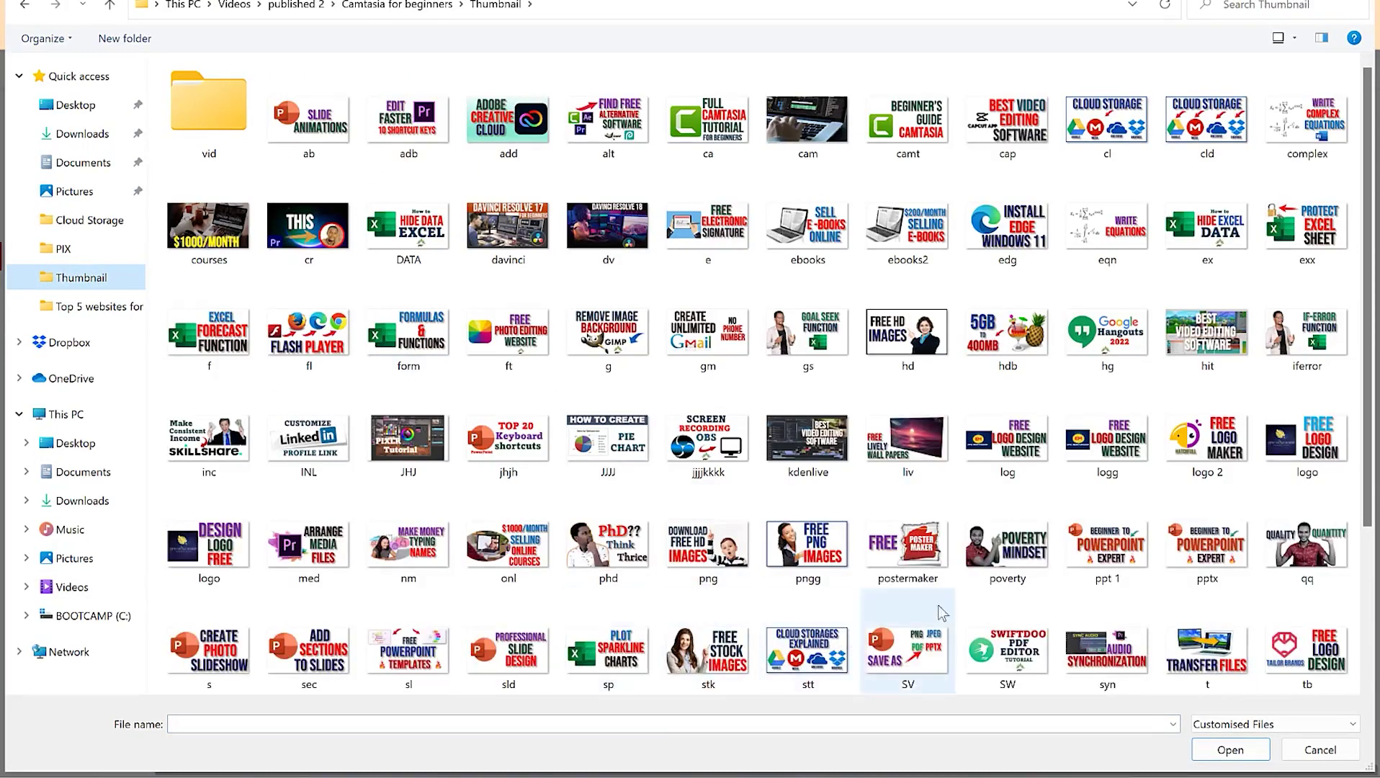
left_click(806, 551)
left_click(1225, 750)
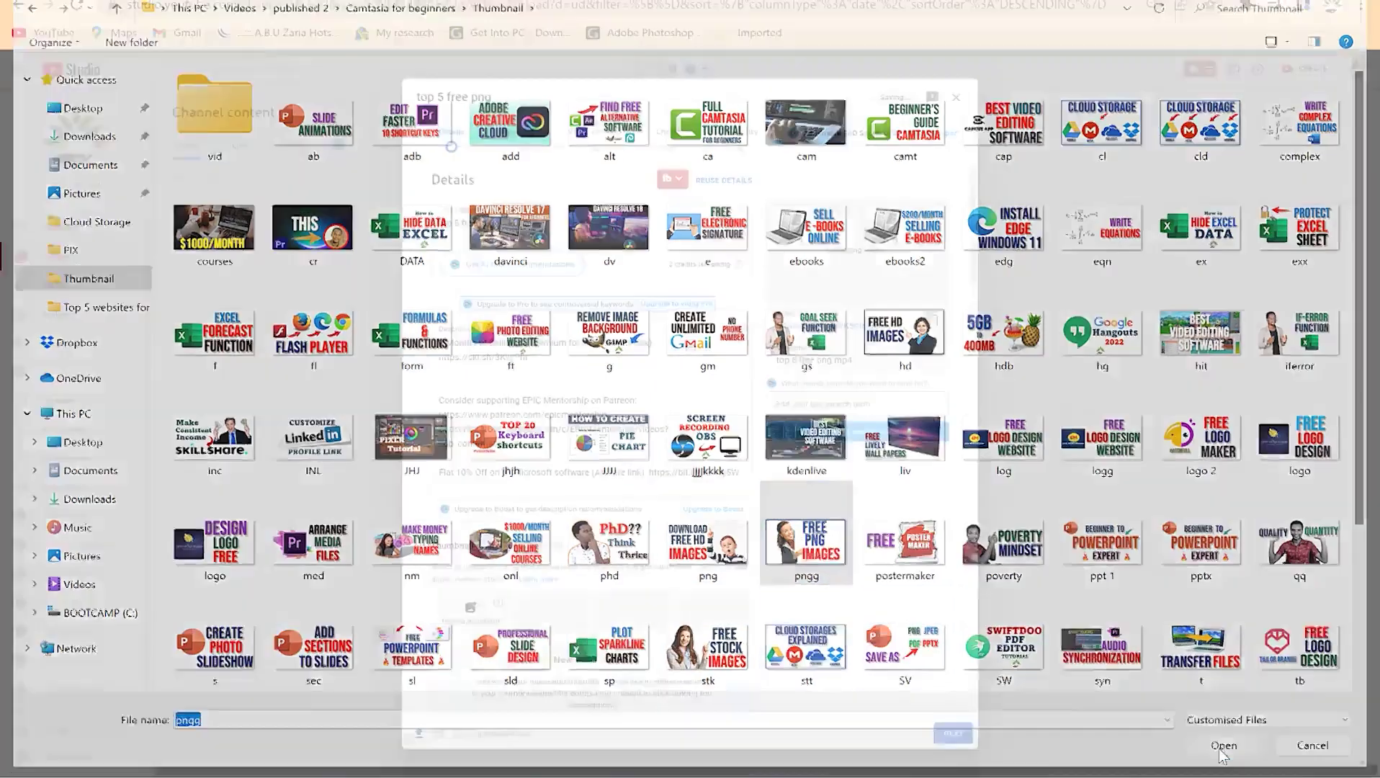
- Revisit the video's description and title fields in the details form
left_click(475, 373)
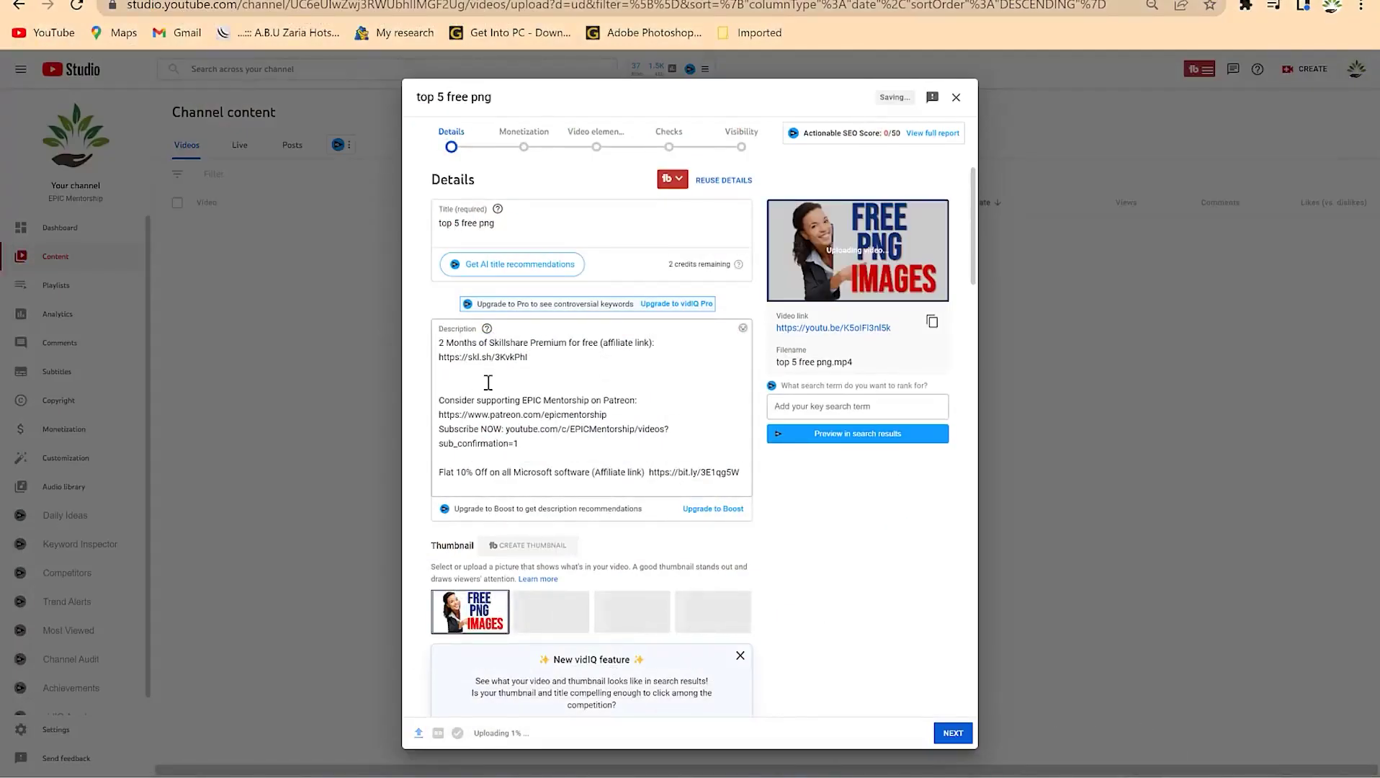
left_click(528, 233)
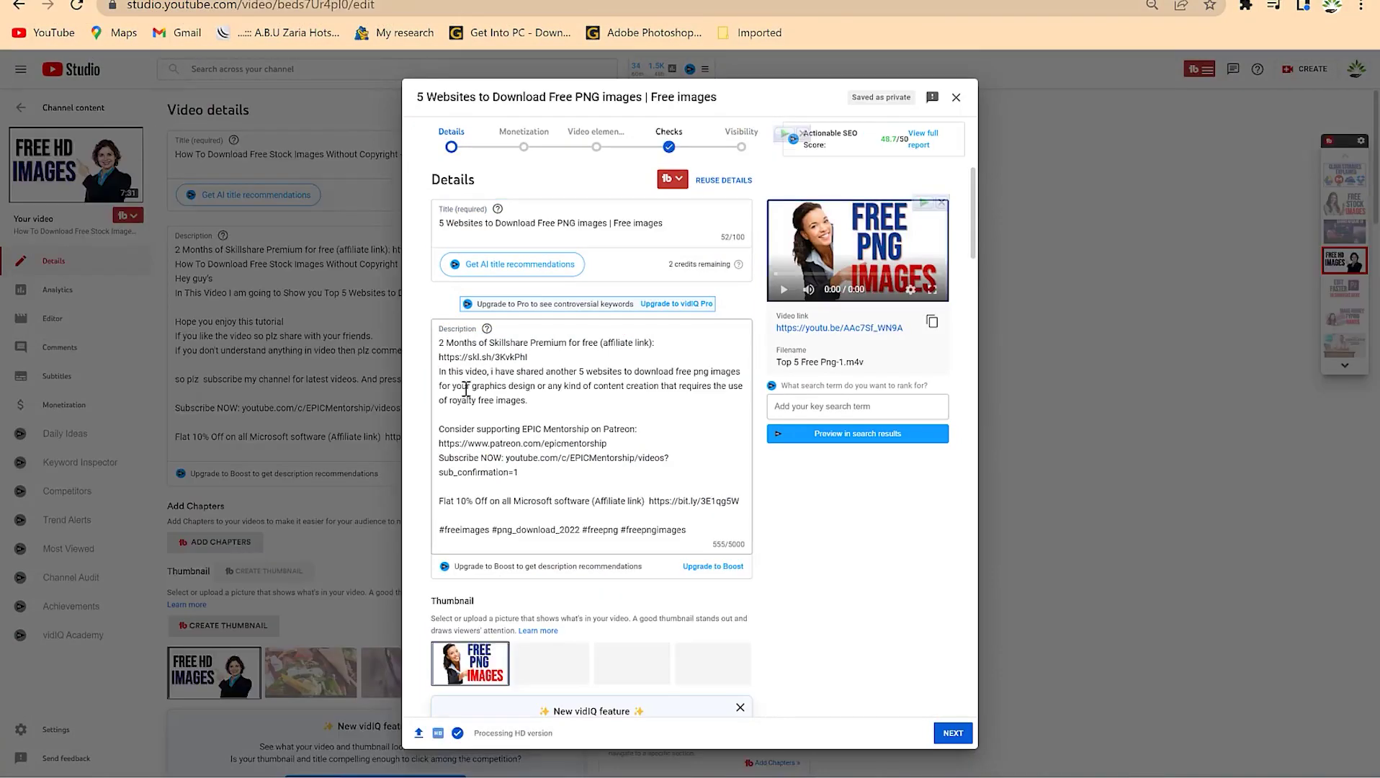
left_click(591, 385)
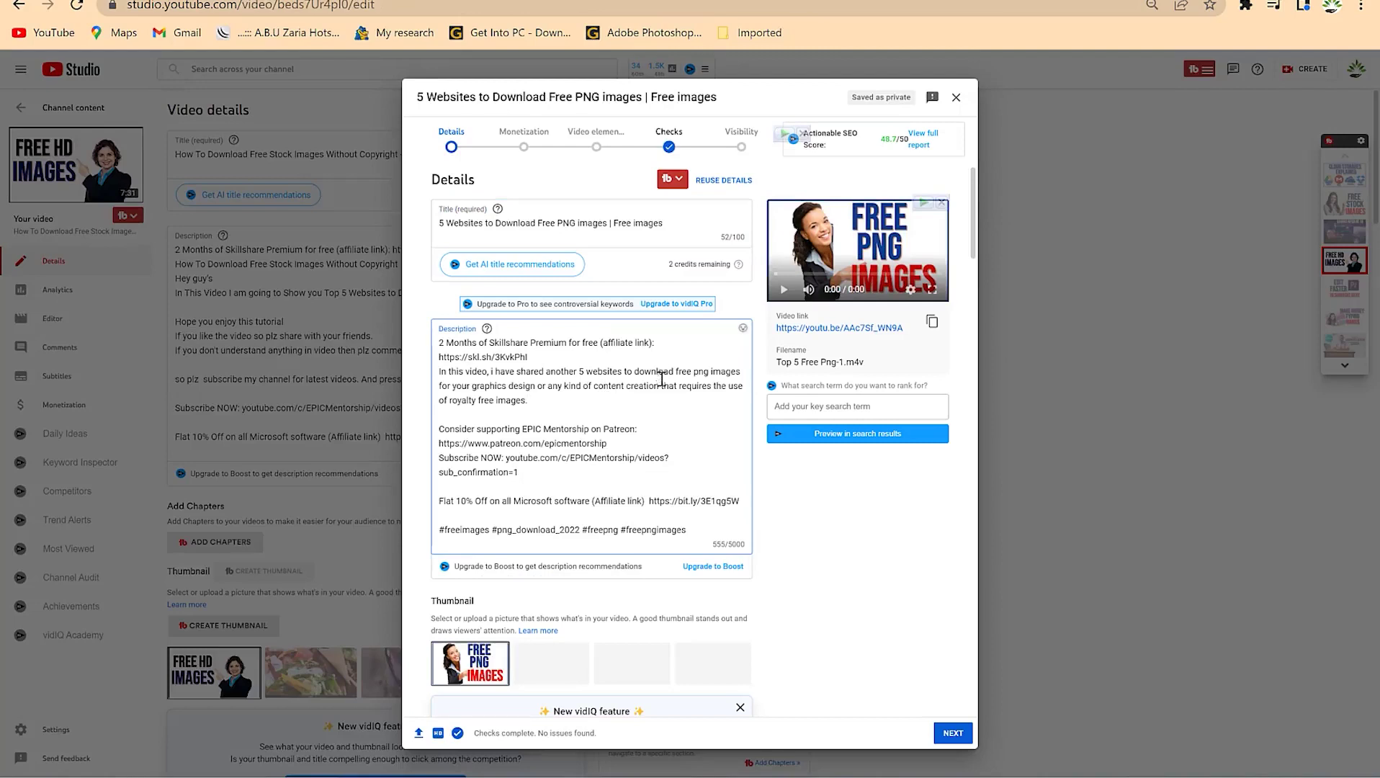
left_click(616, 402)
left_click(660, 223)
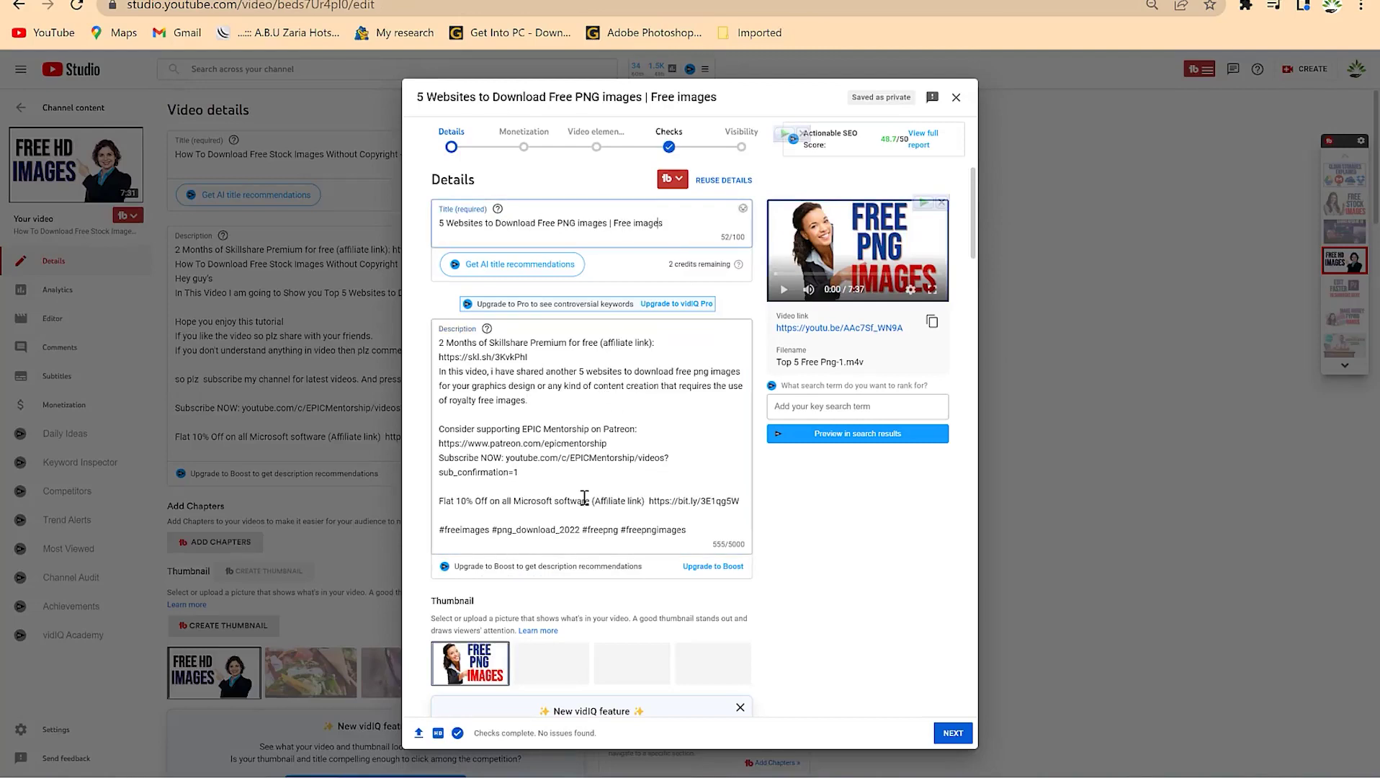
scroll(585, 499, "down", 3)
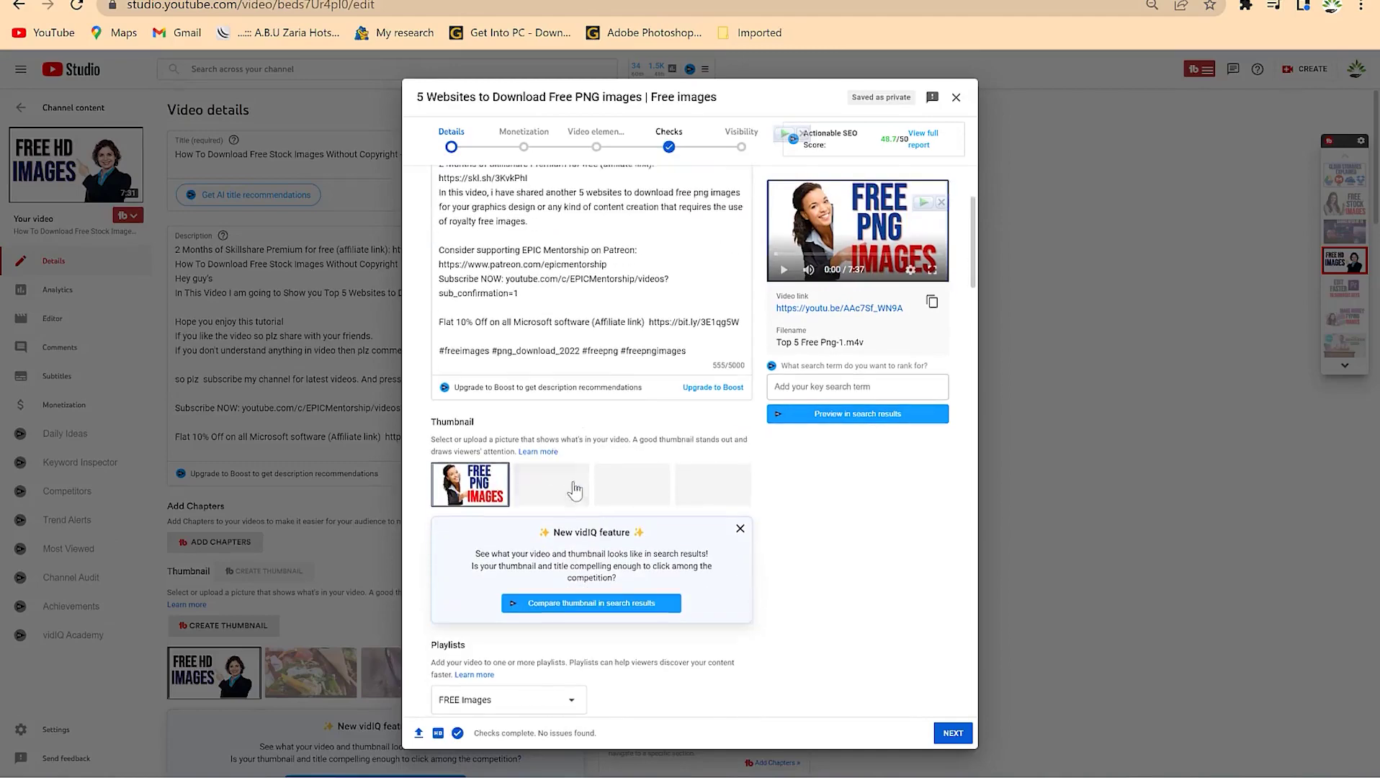
left_click(683, 353)
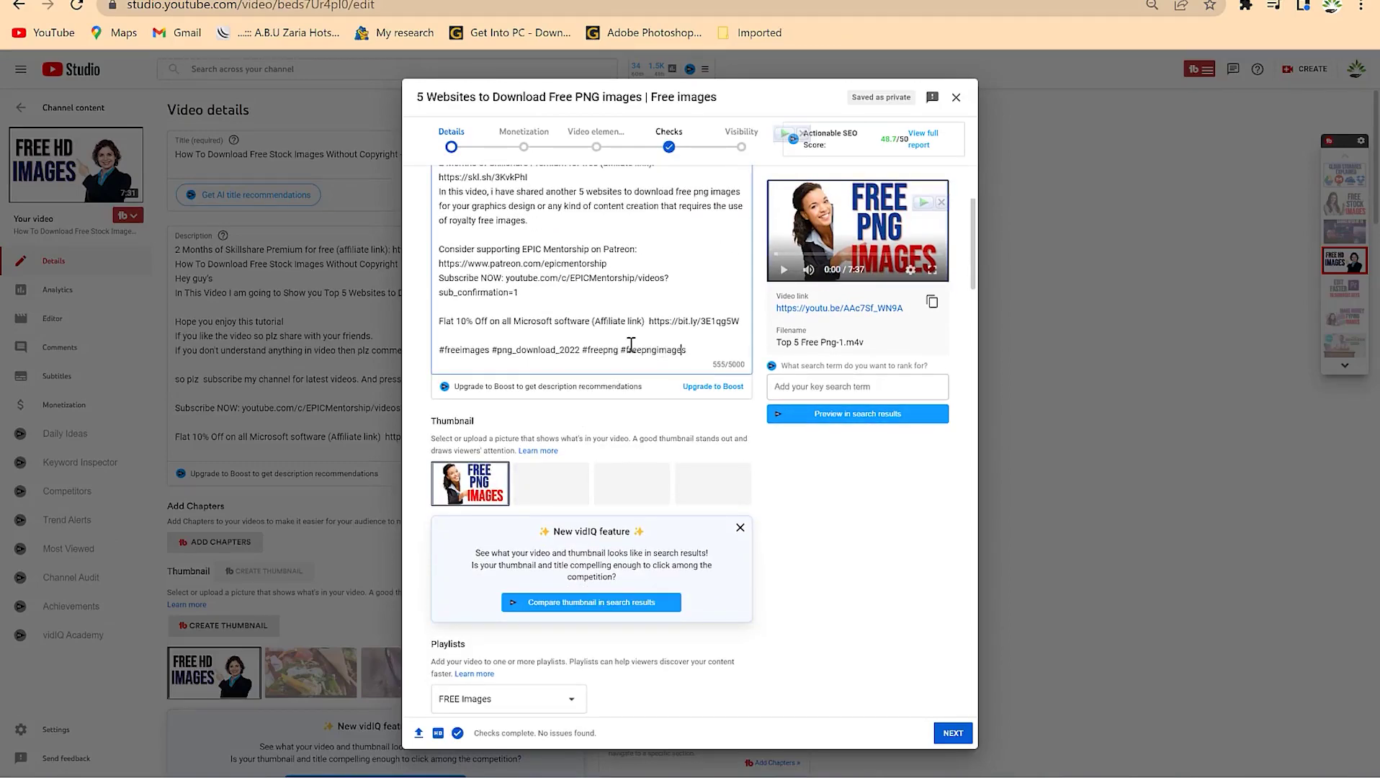
scroll(564, 493, "down", 4)
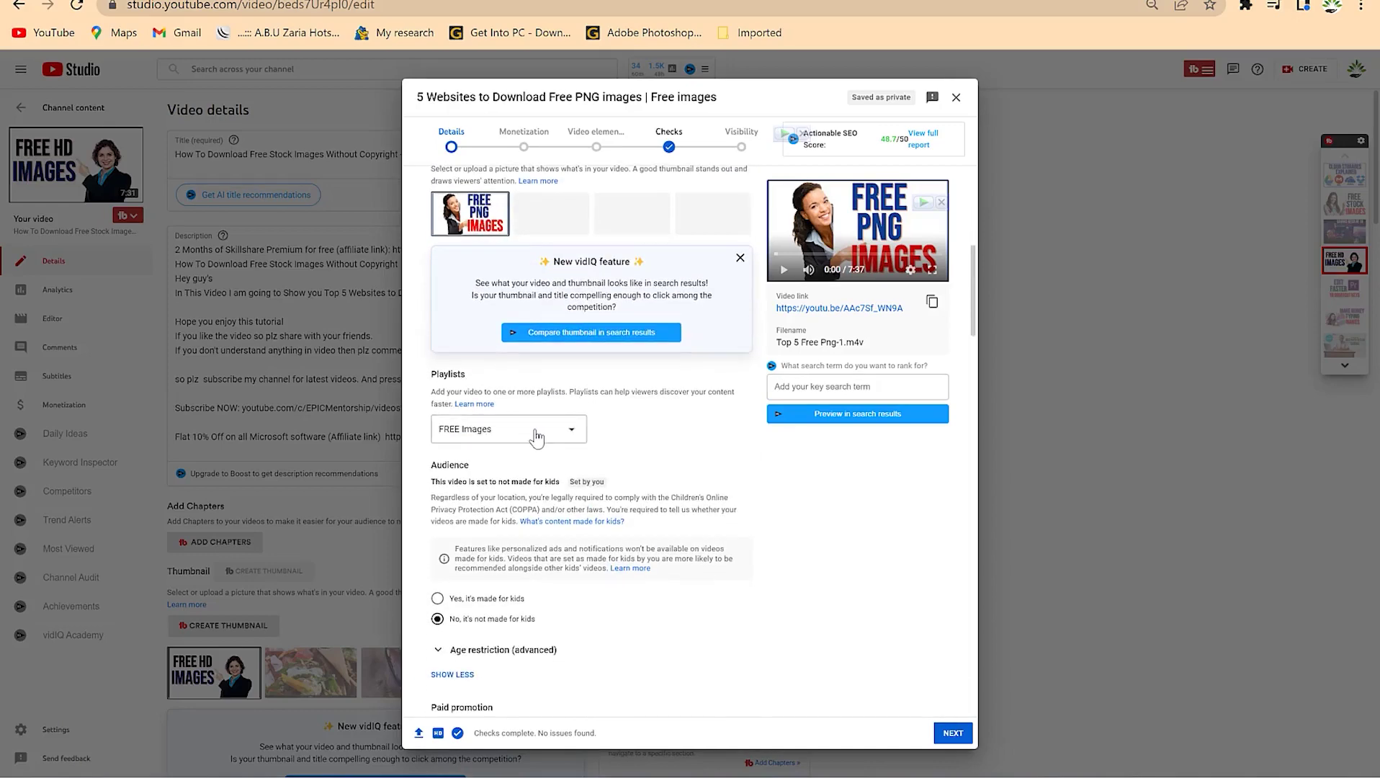
- Keep the video in the FREE Images playlist and set its language to English
left_click(570, 435)
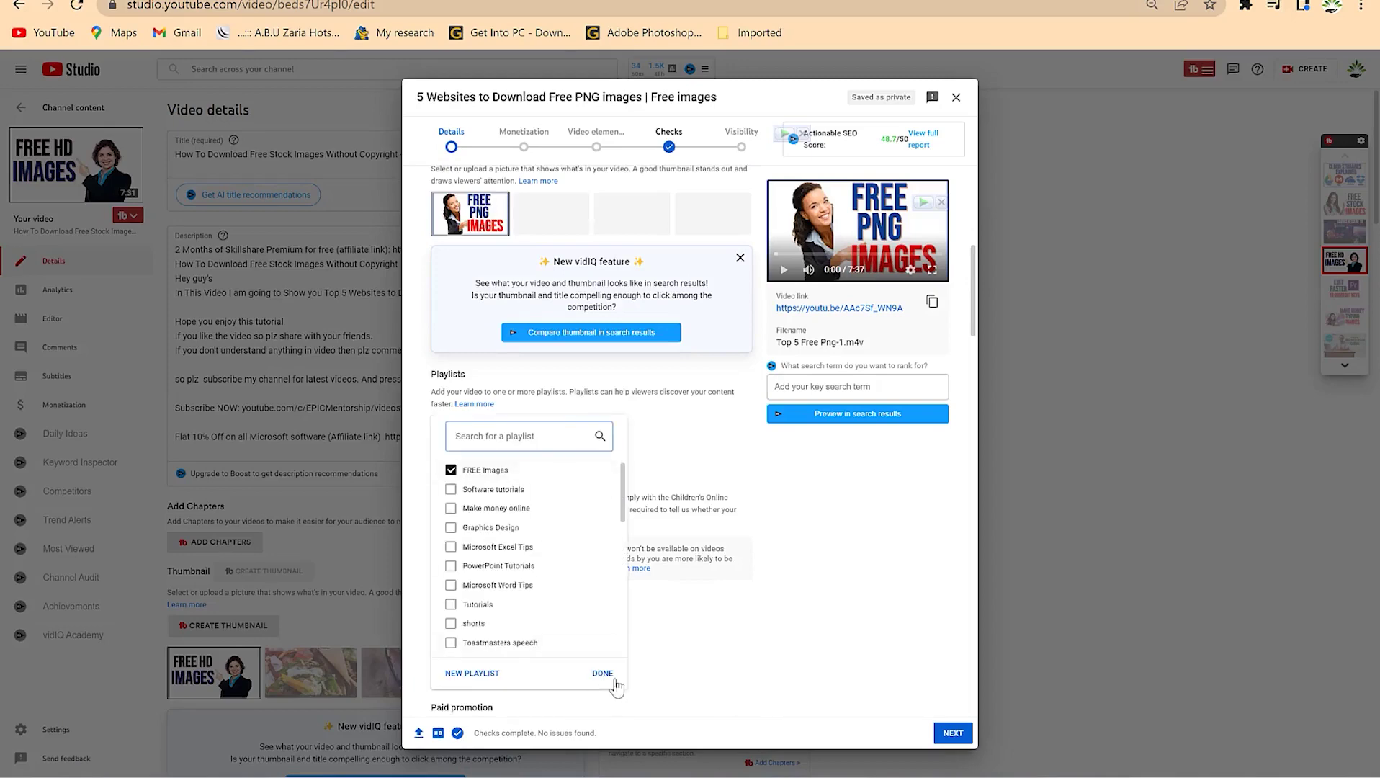
left_click(663, 487)
scroll(613, 533, "down", 5)
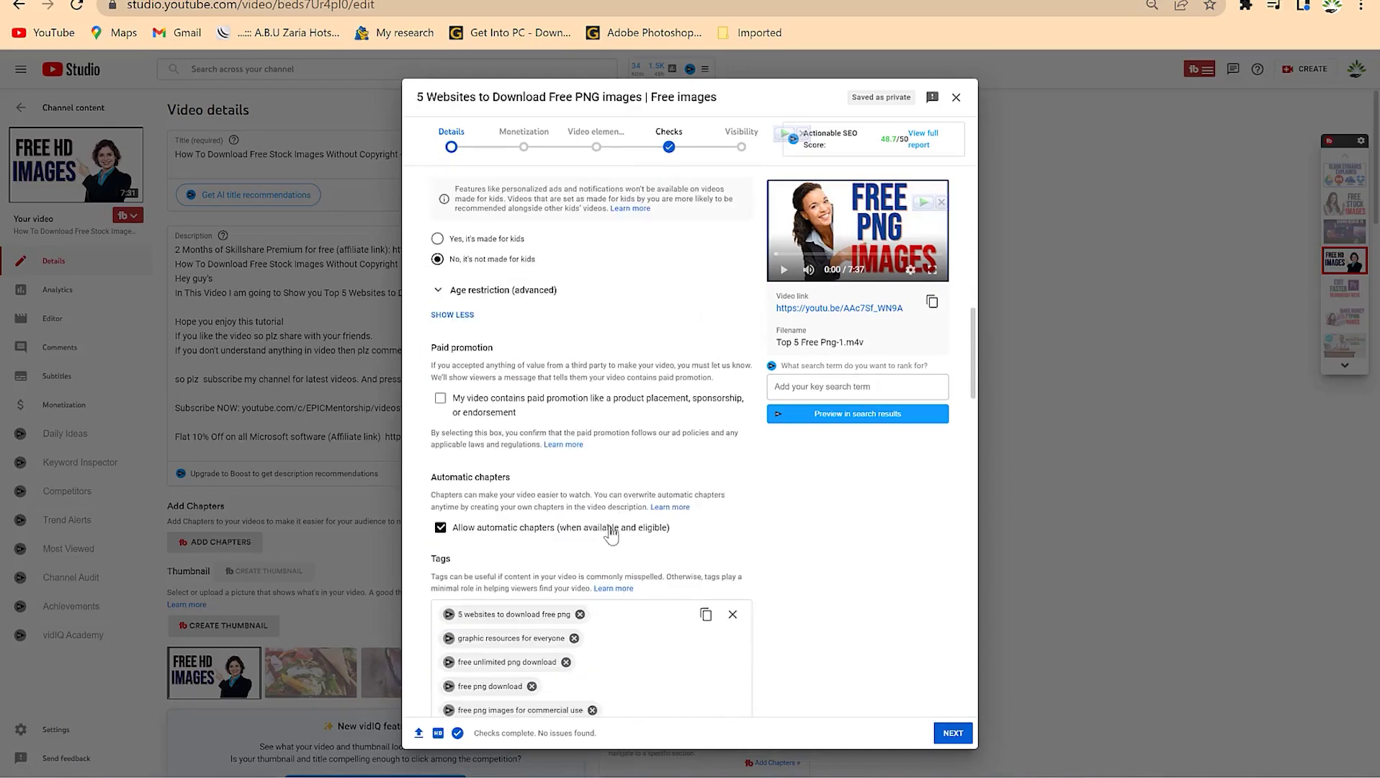
scroll(611, 533, "down", 4)
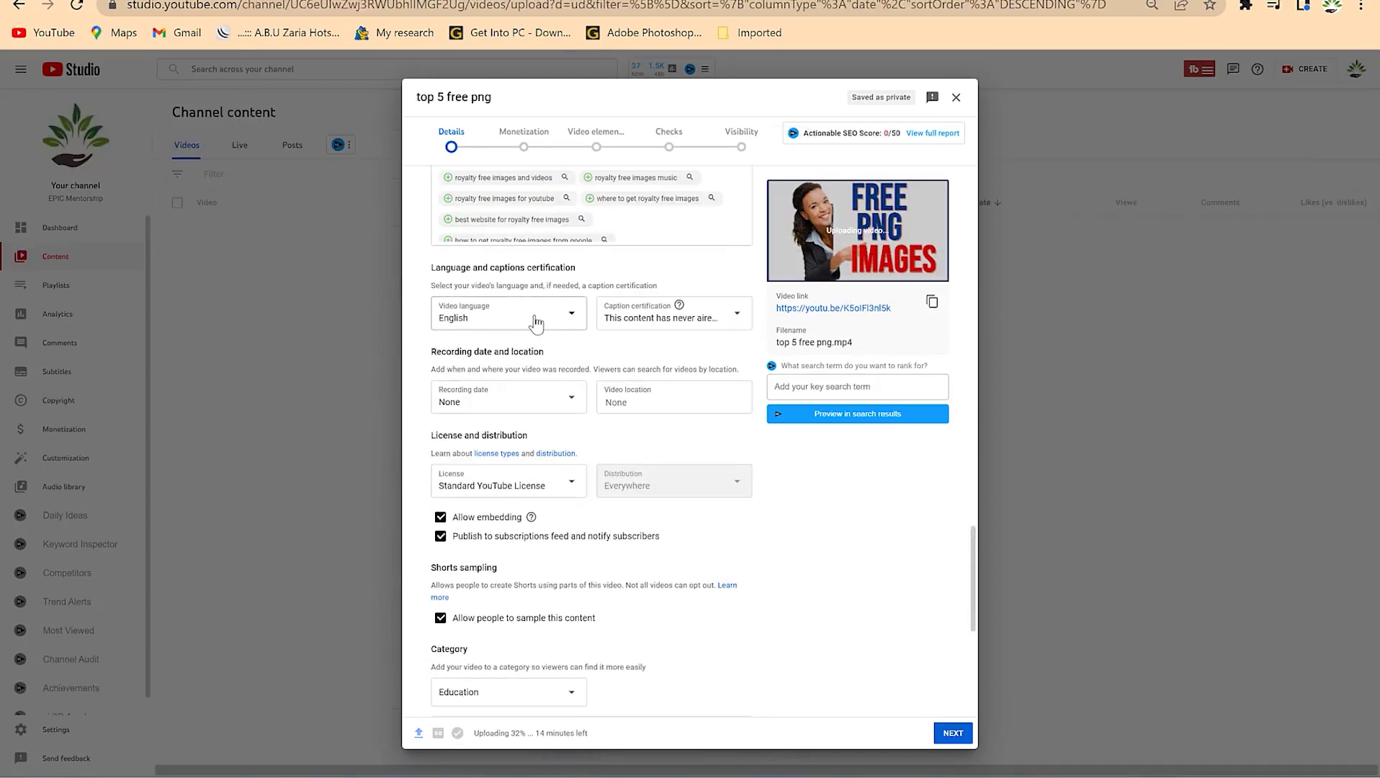
left_click(536, 324)
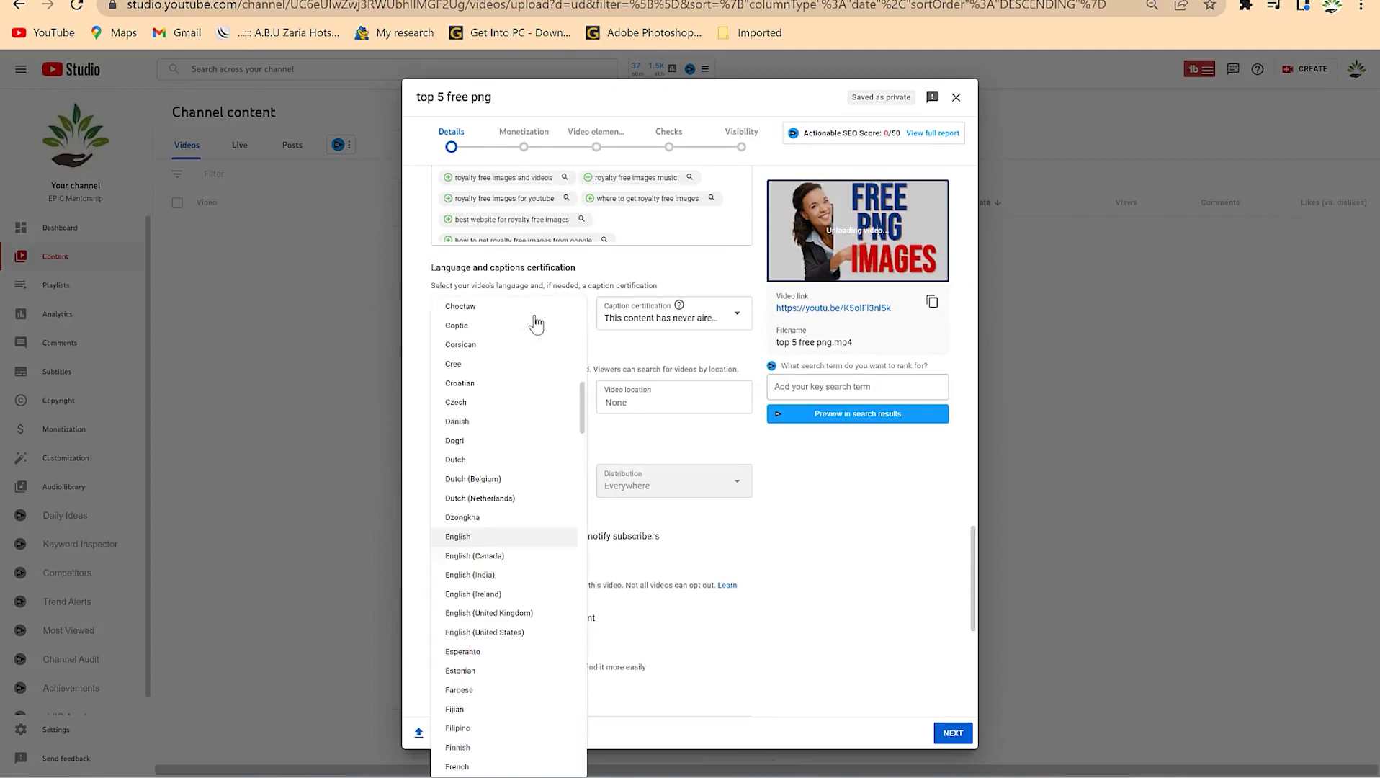
left_click(461, 537)
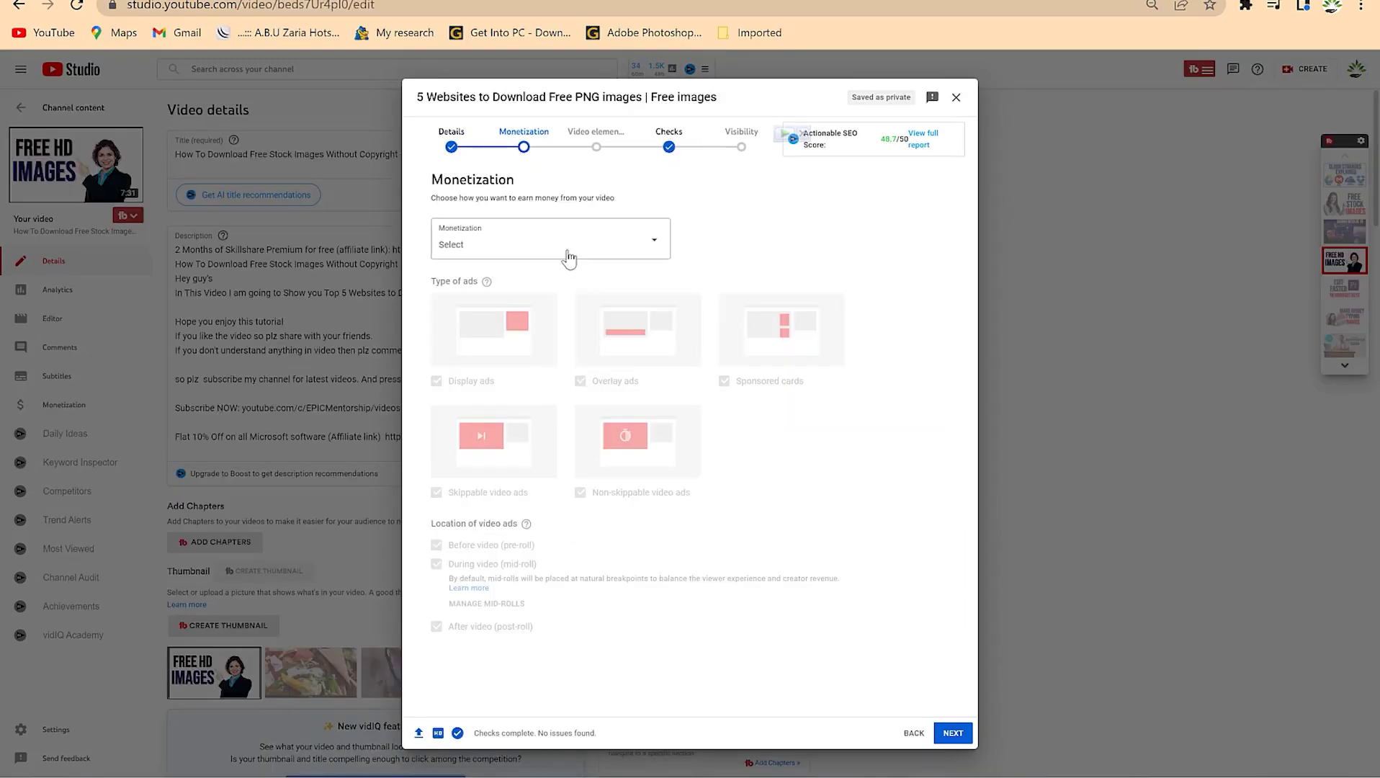
- Turn monetization On for the video
left_click(569, 257)
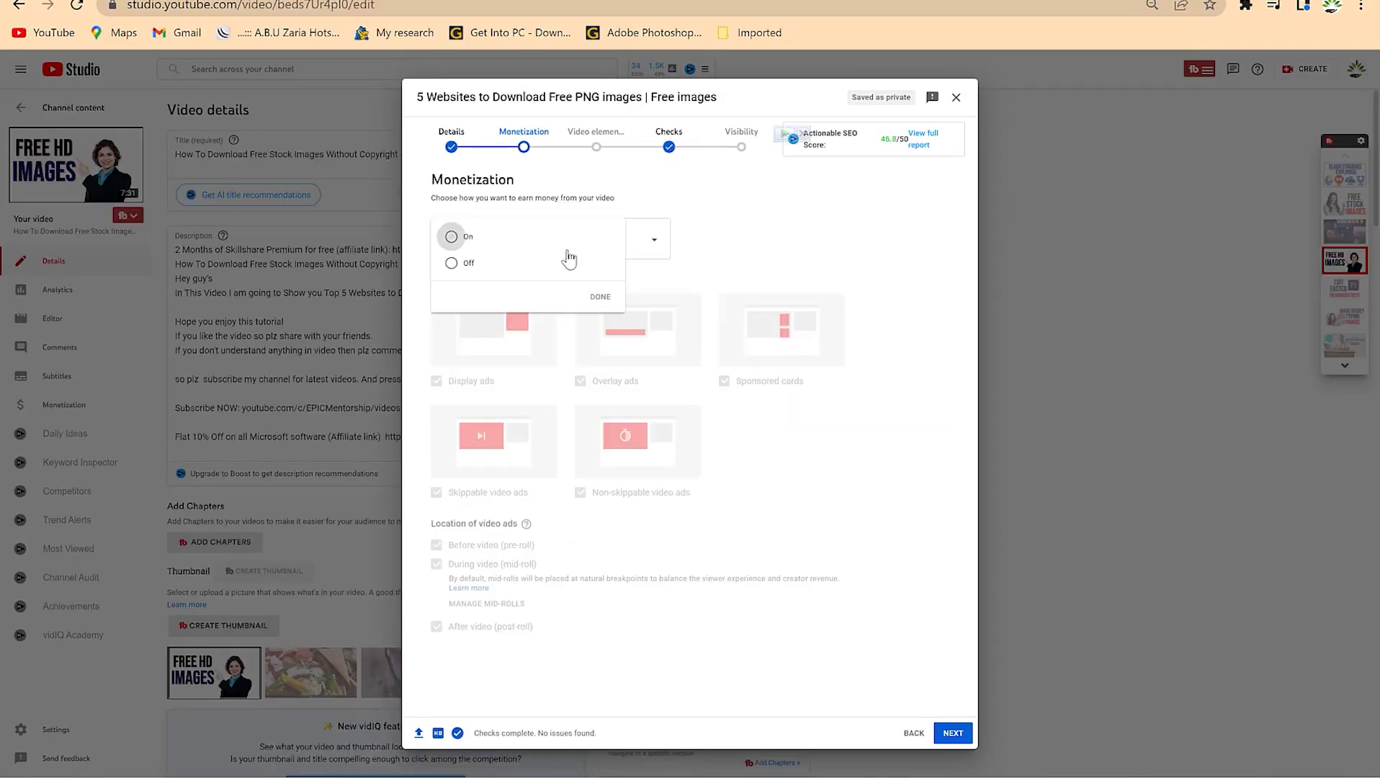
left_click(454, 236)
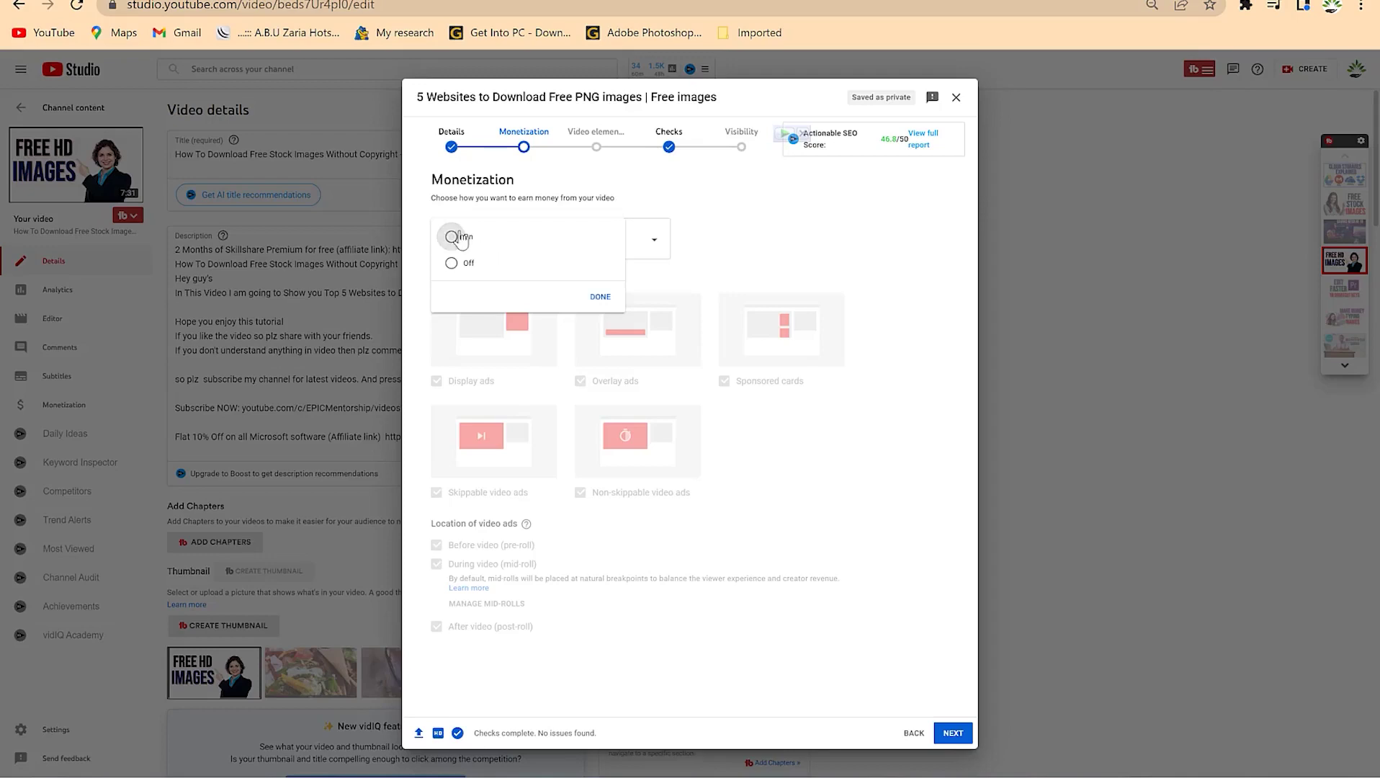
left_click(601, 297)
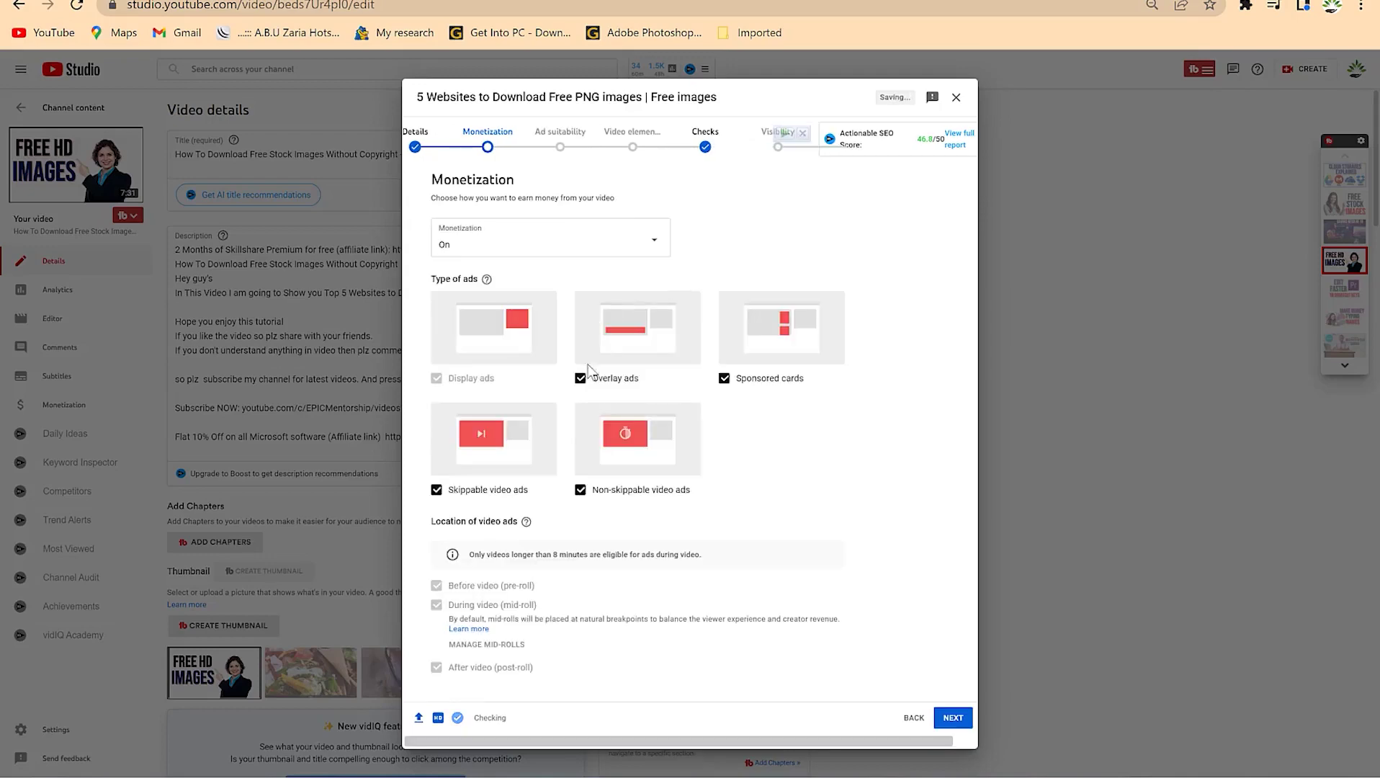
left_click(954, 718)
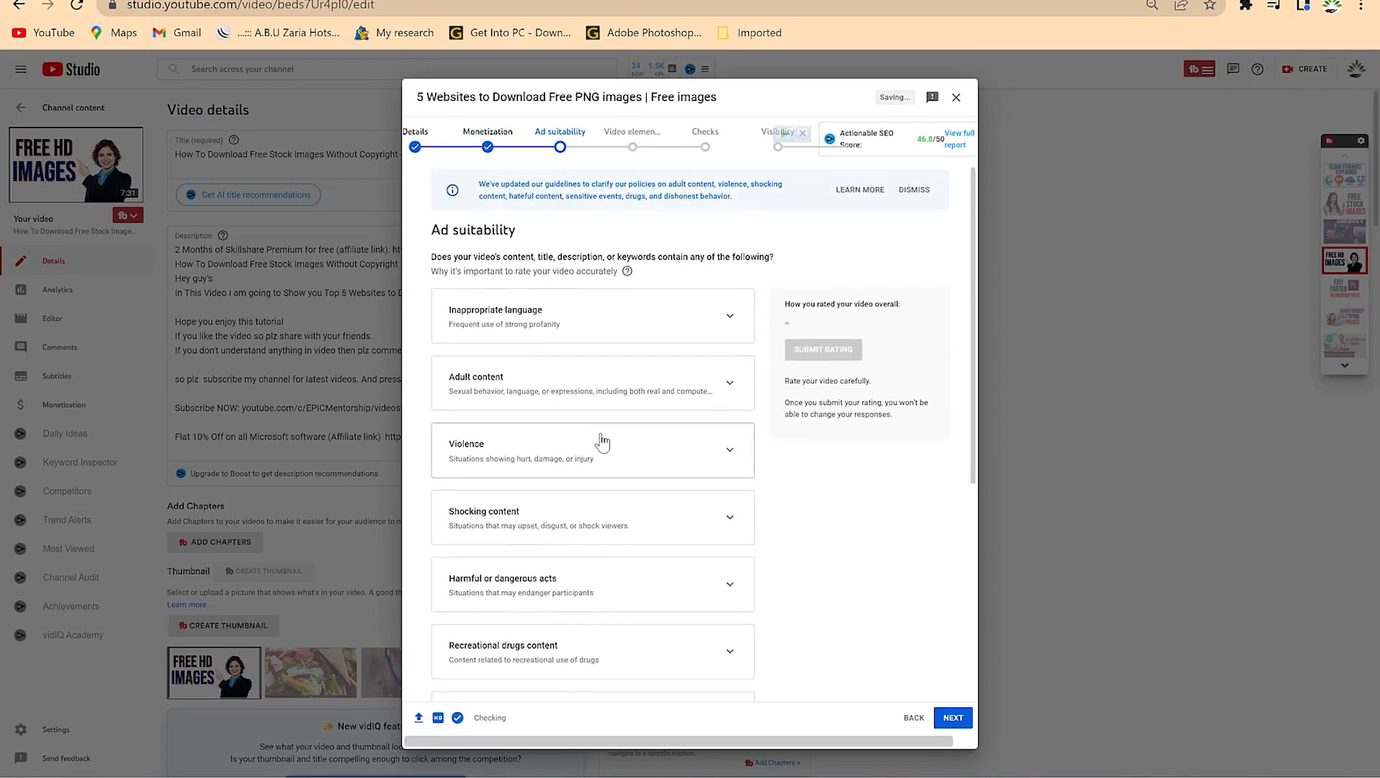
- Submit a 'None of the above' ad suitability rating, marking the video safe for ads
scroll(620, 459, "down", 5)
left_click(456, 683)
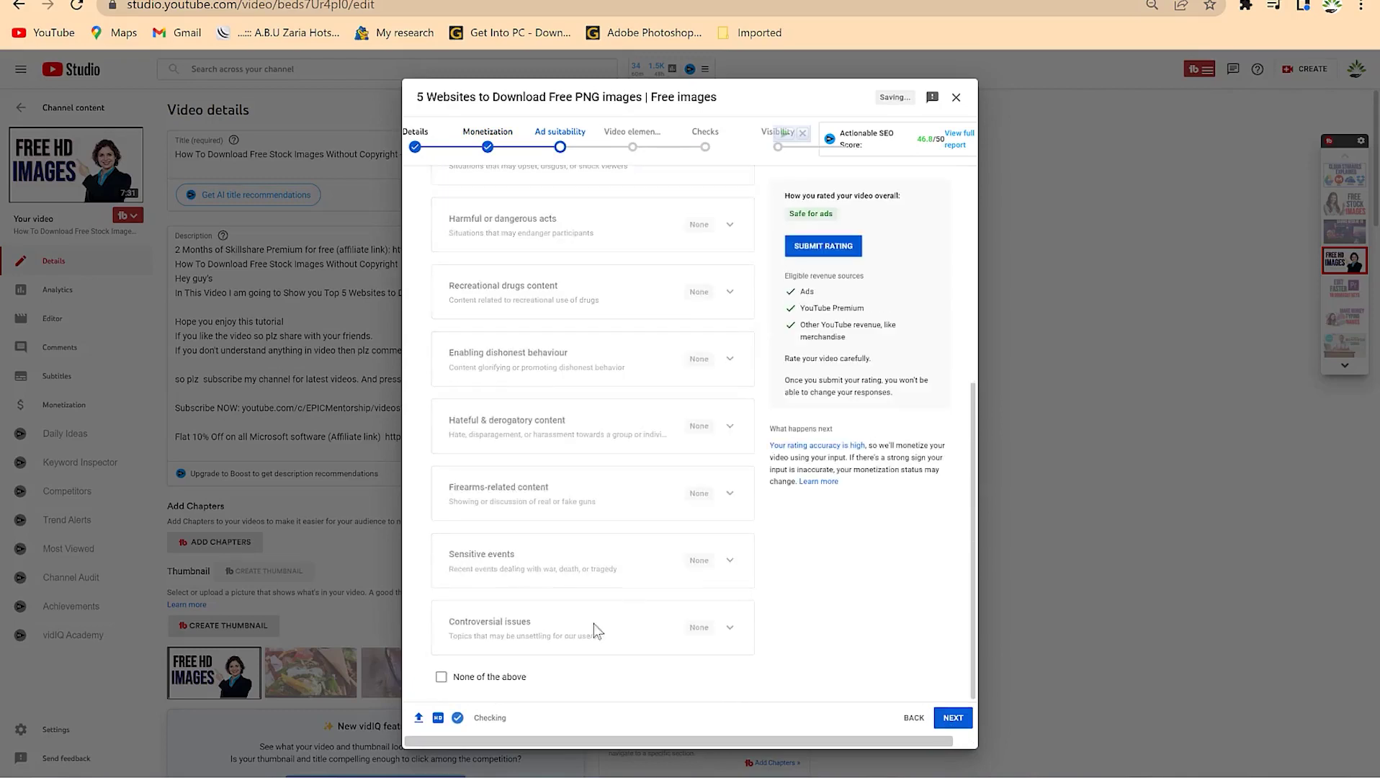
left_click(834, 245)
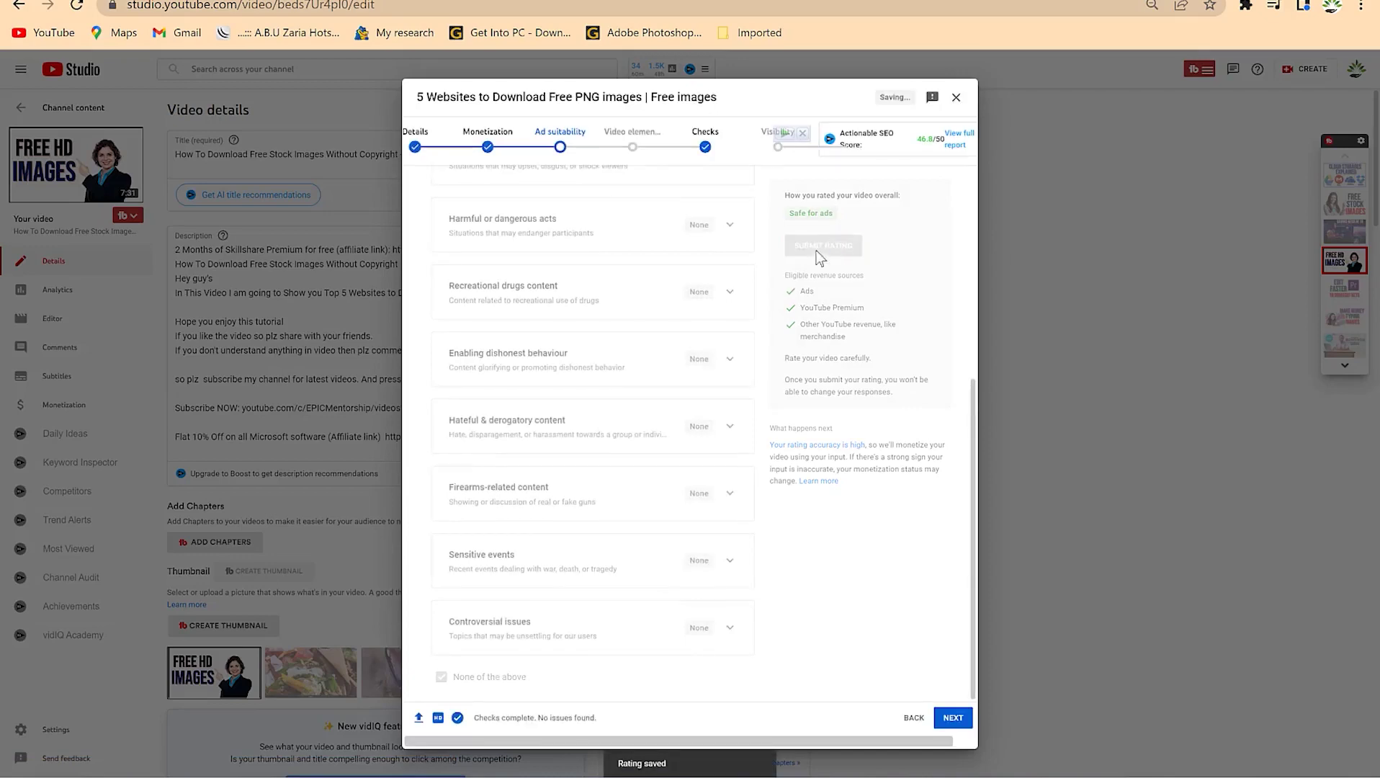
left_click(949, 717)
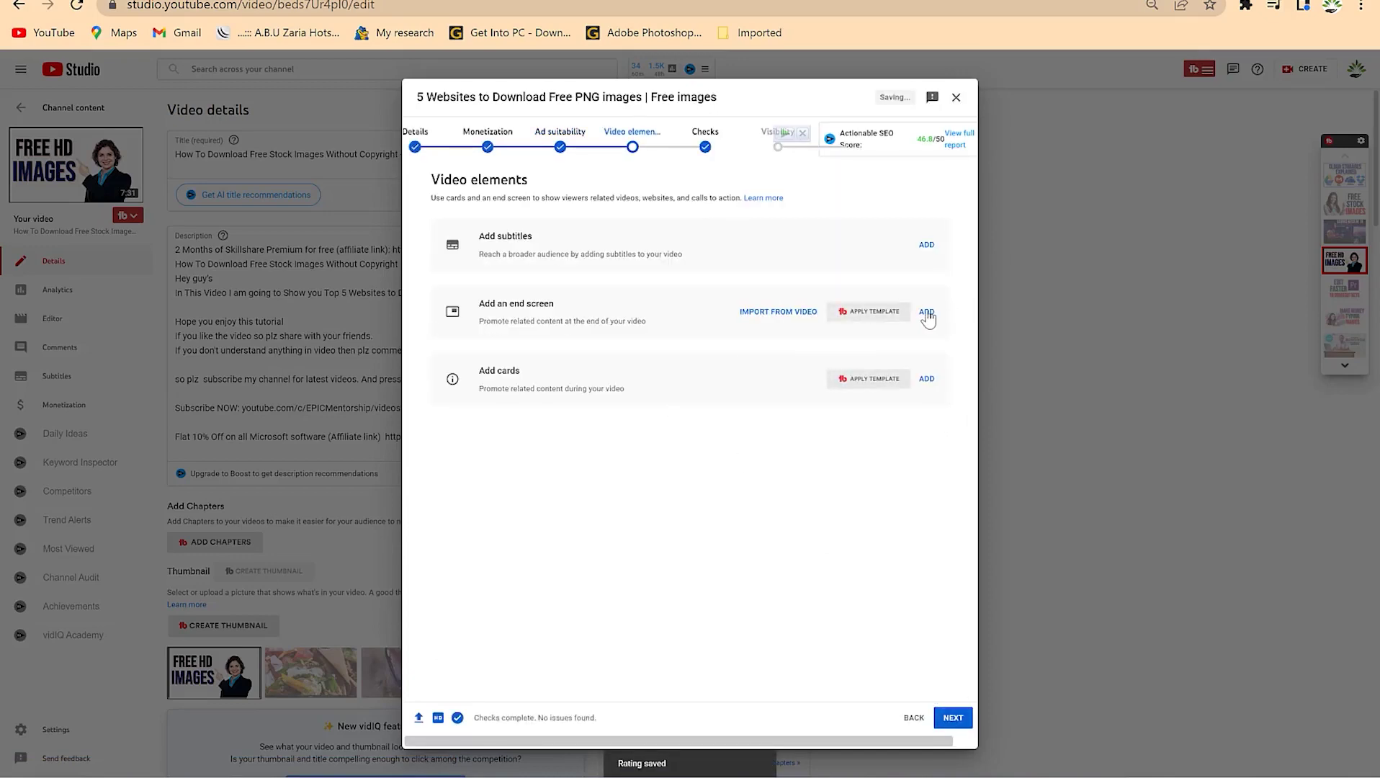
- Add a 1 video, 1 subscribe end screen featuring the most recent upload
left_click(928, 317)
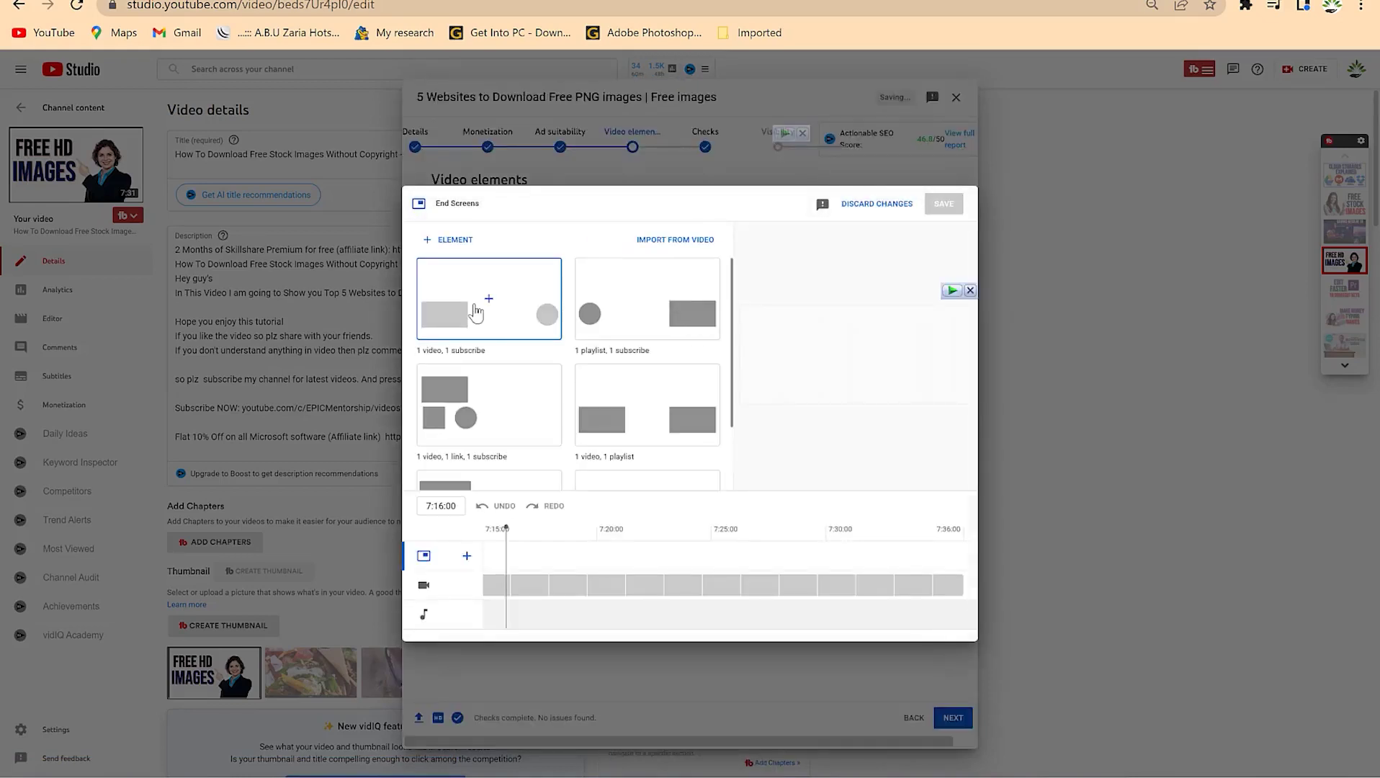
left_click(742, 392)
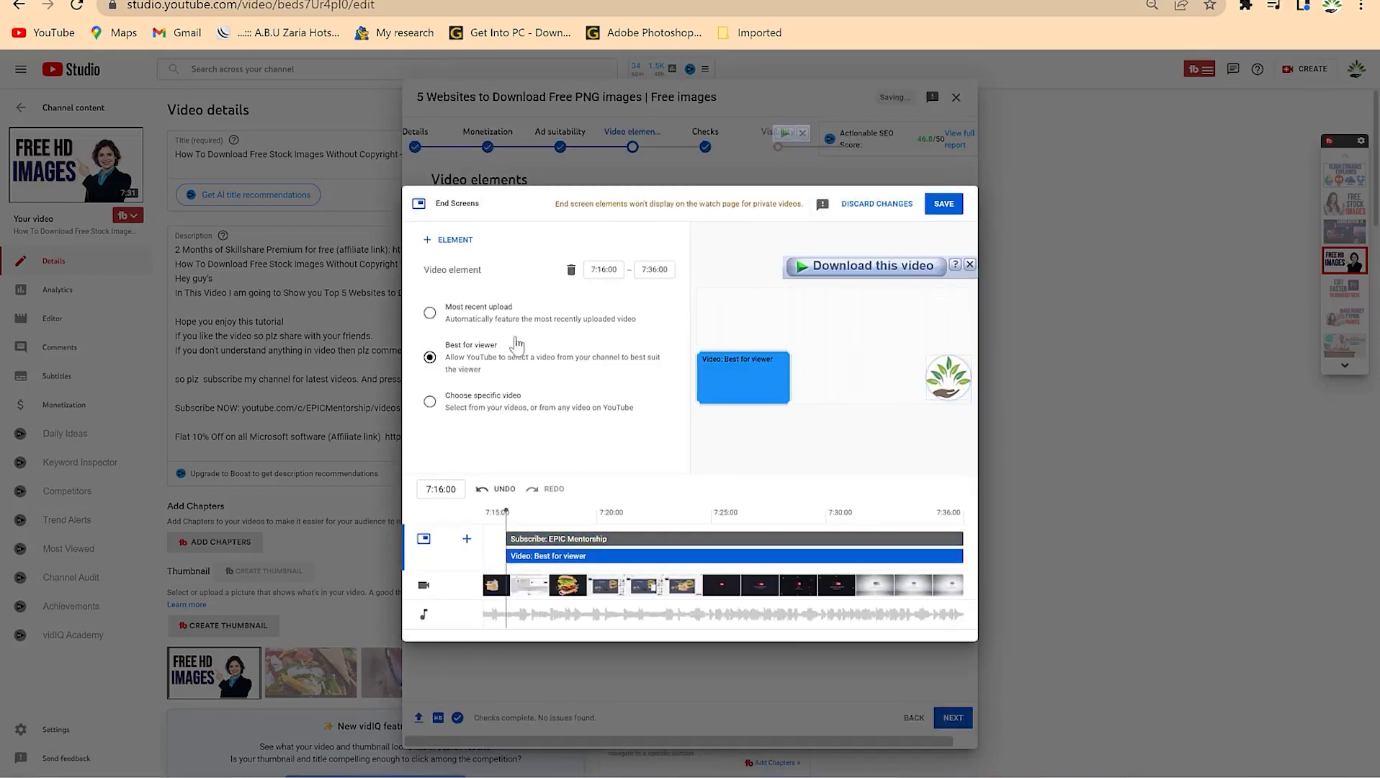
left_click(459, 322)
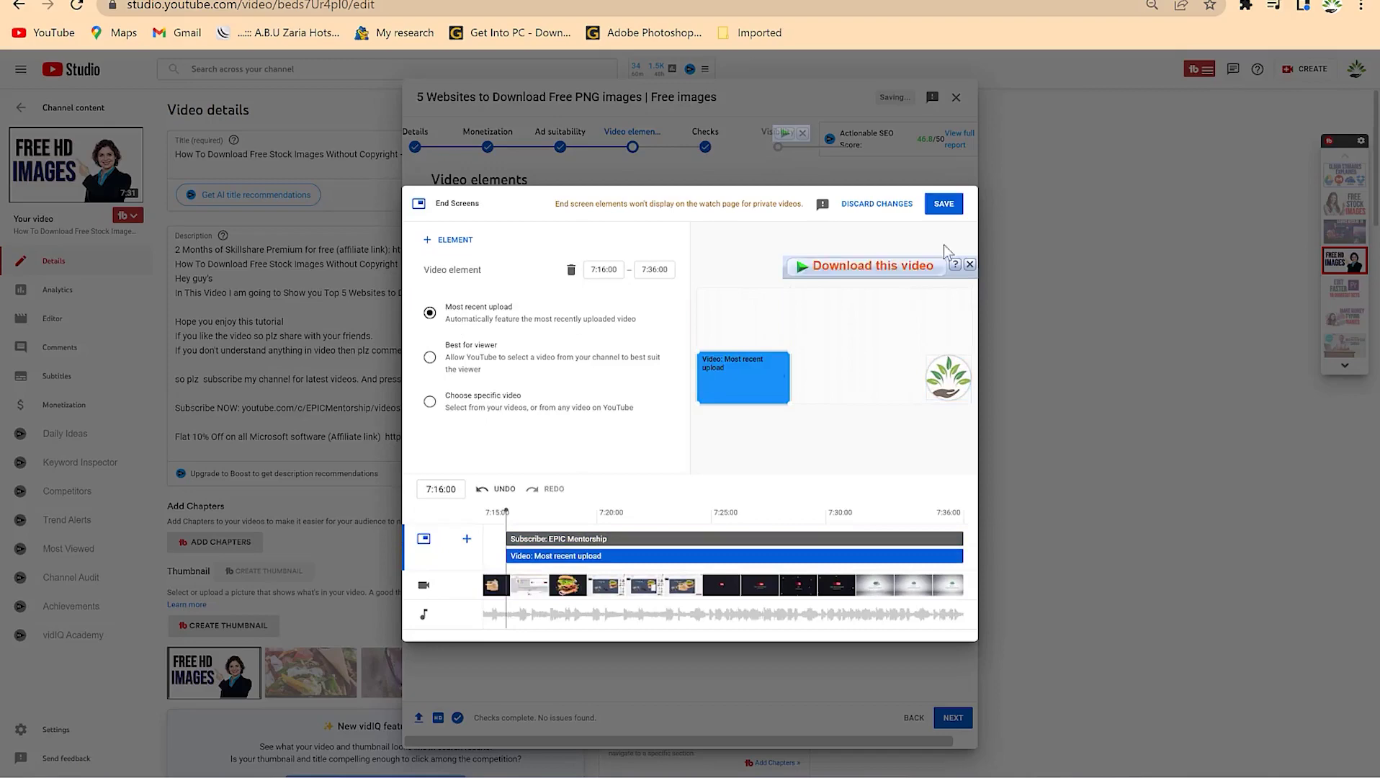
left_click(950, 206)
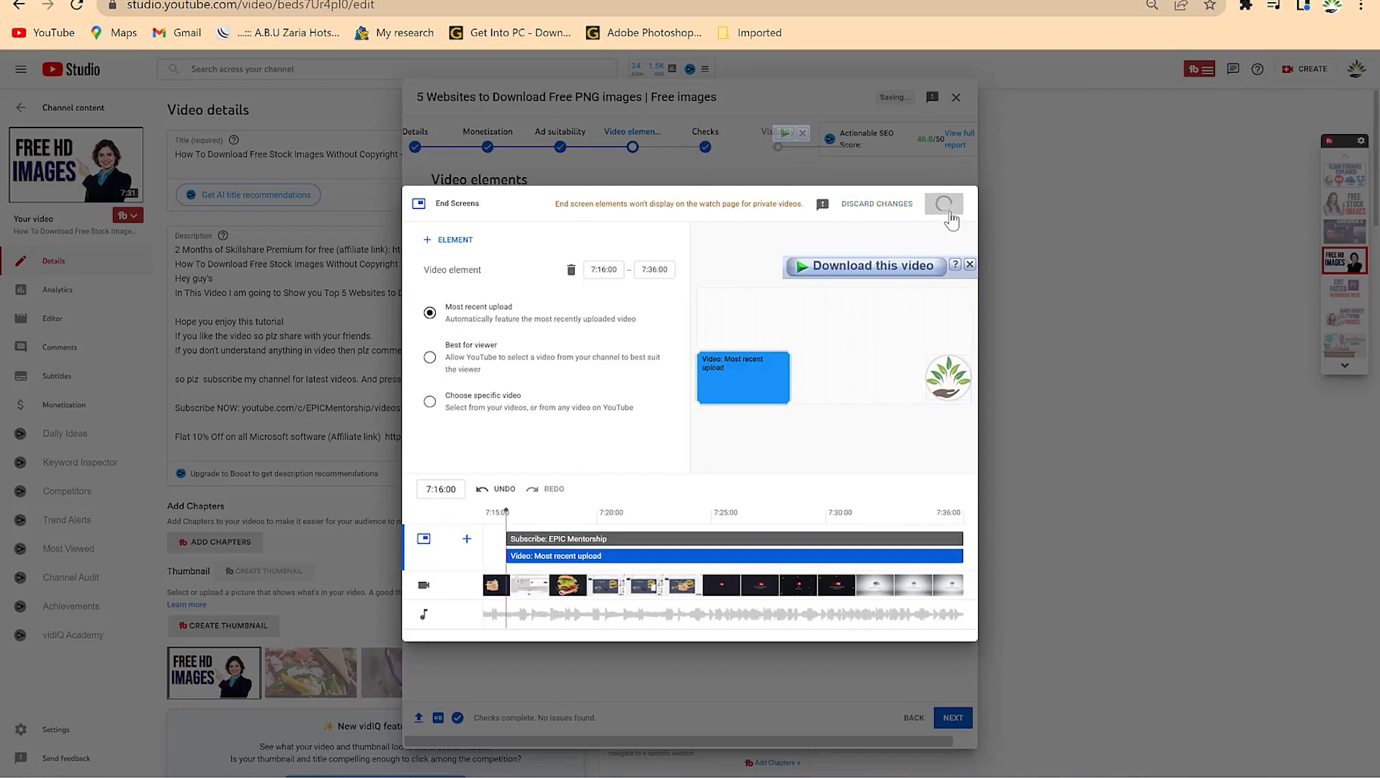
- Add a card linking to one of the channel's videos
left_click(928, 379)
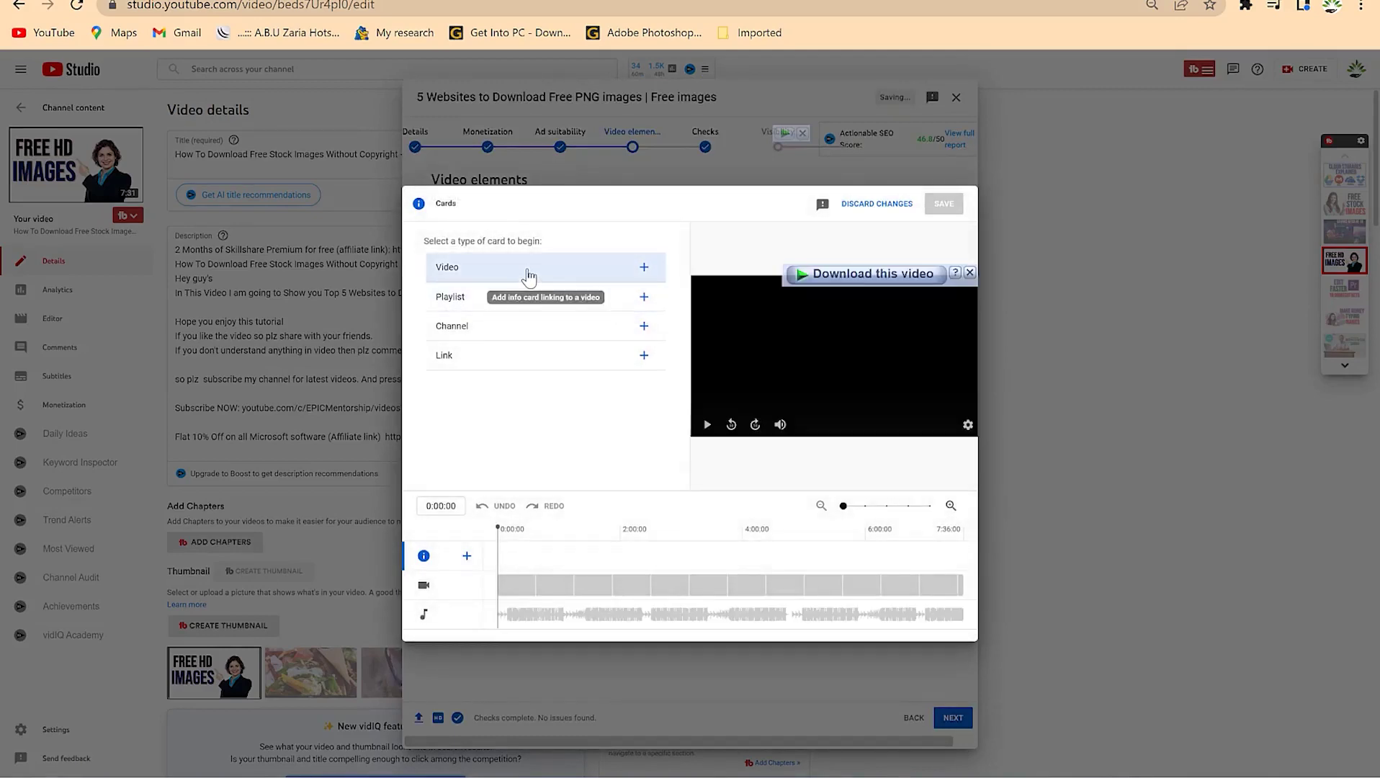
left_click(557, 273)
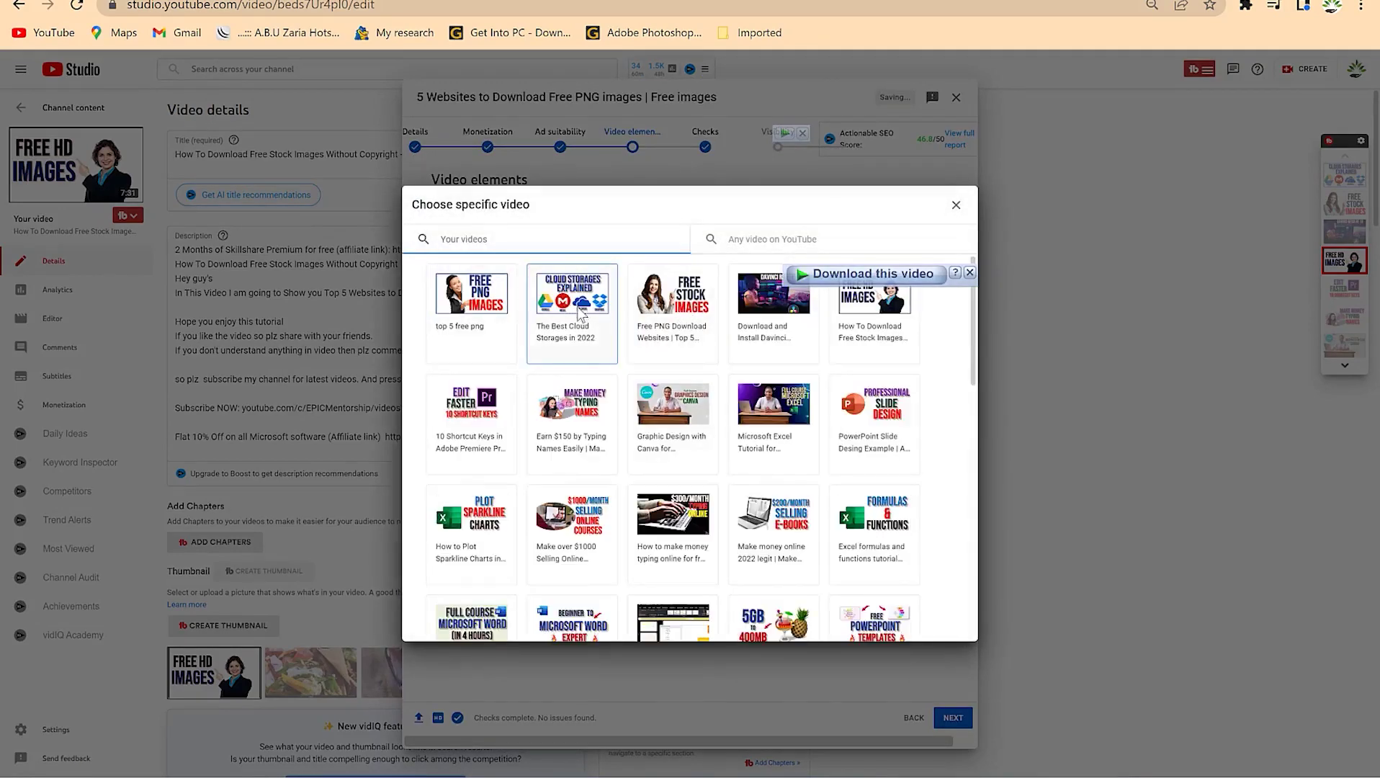
left_click(906, 306)
left_click(943, 204)
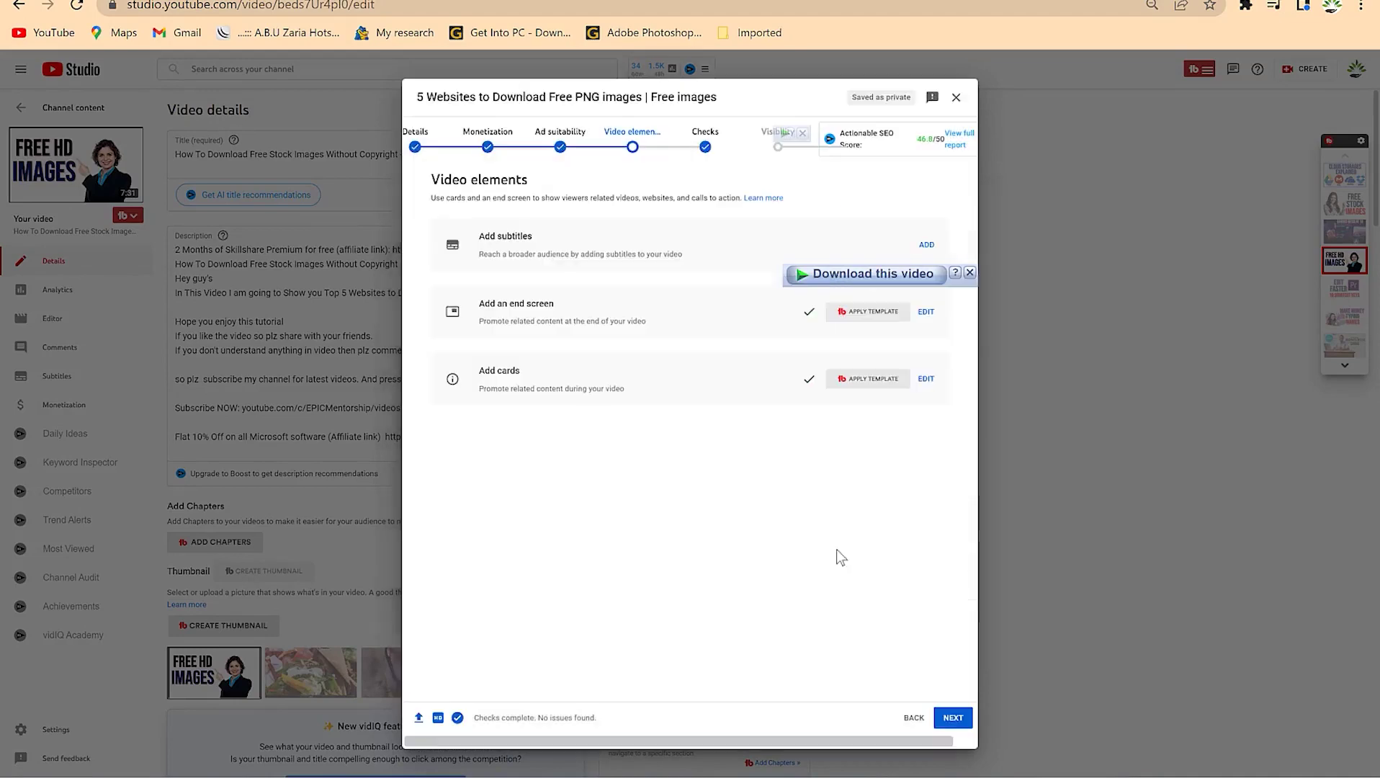
left_click(947, 720)
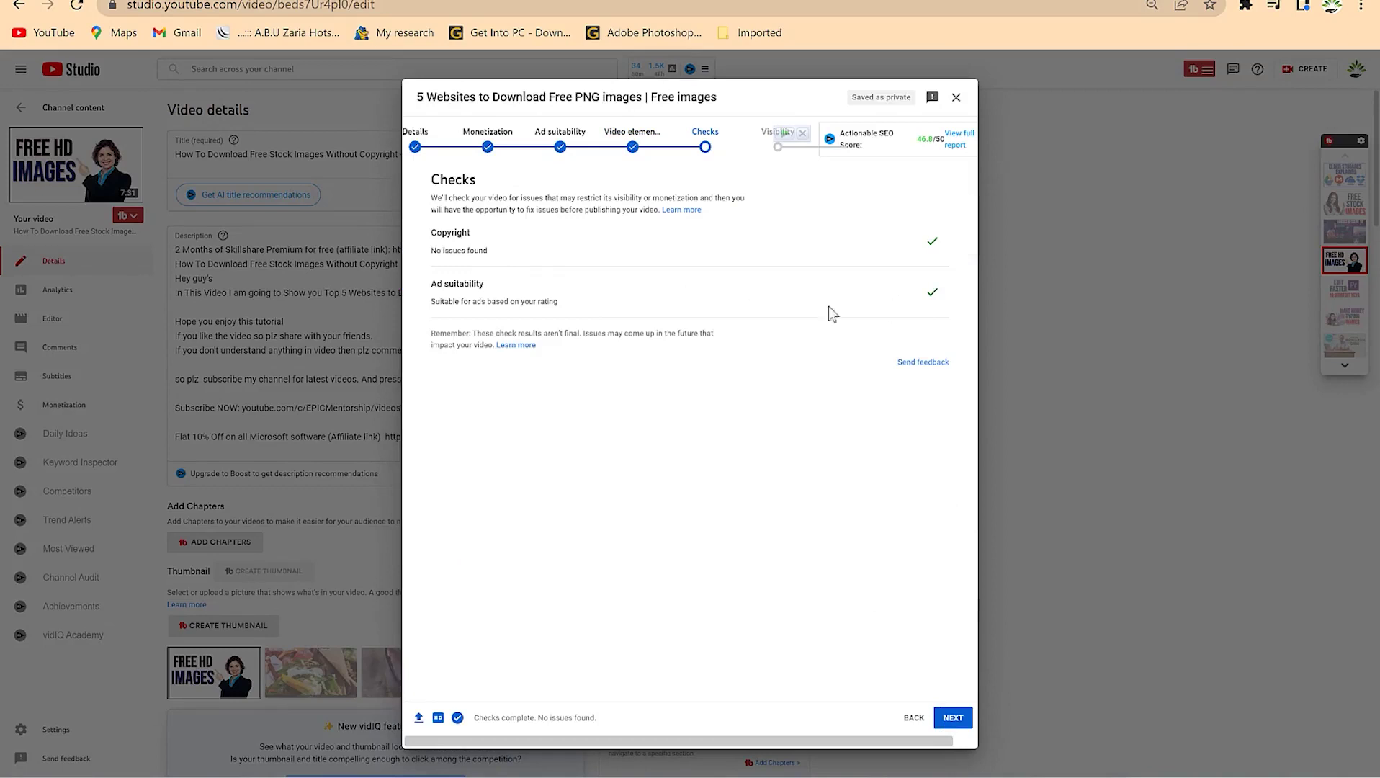
- Pass the checks, set visibility to Public, and publish the video
left_click(955, 718)
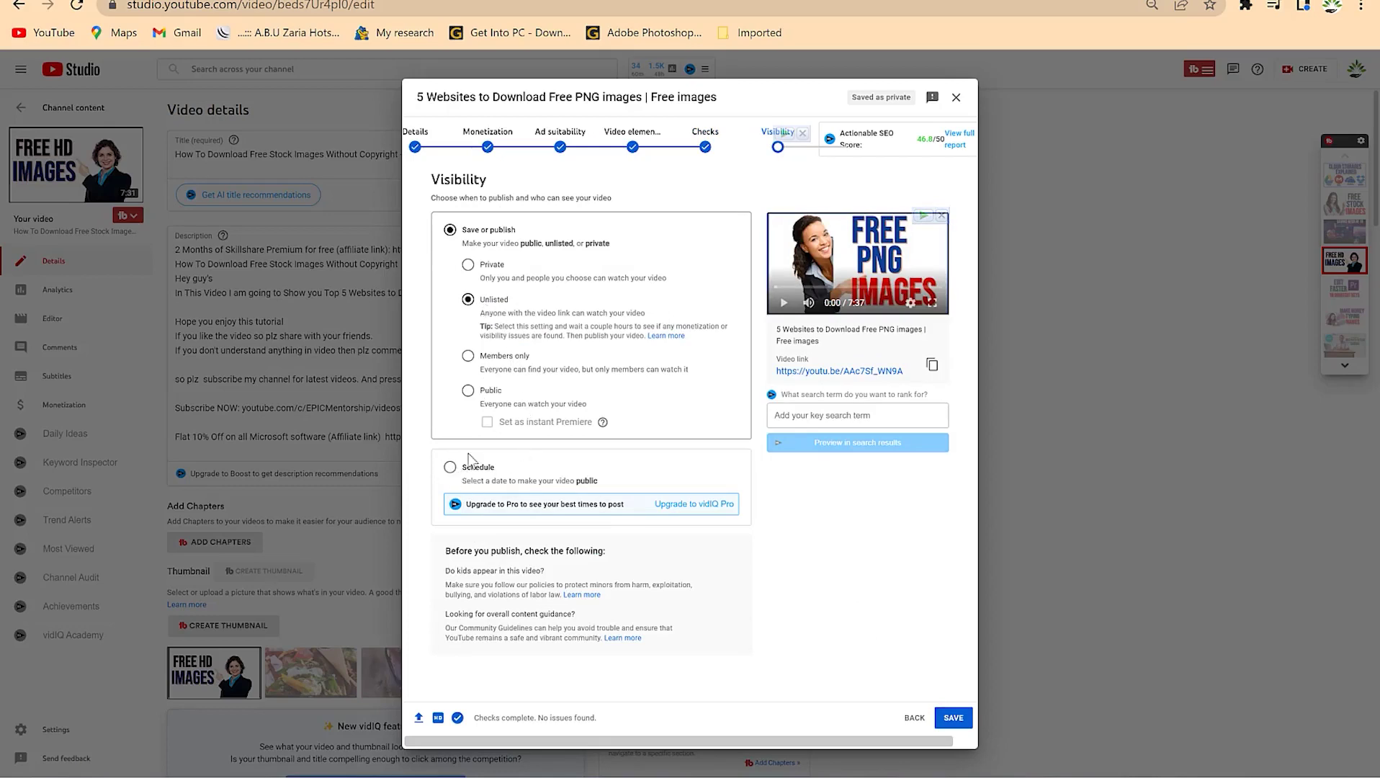
left_click(470, 392)
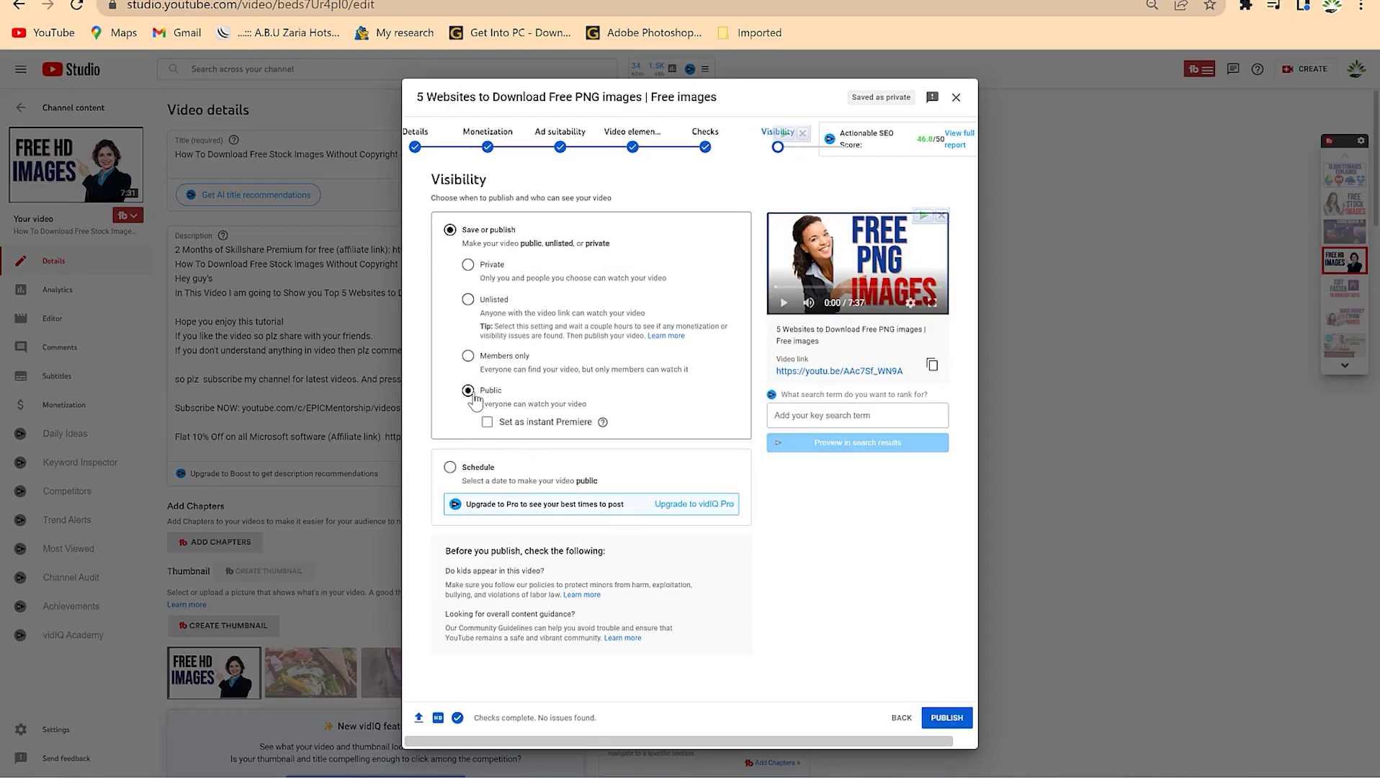
left_click(949, 719)
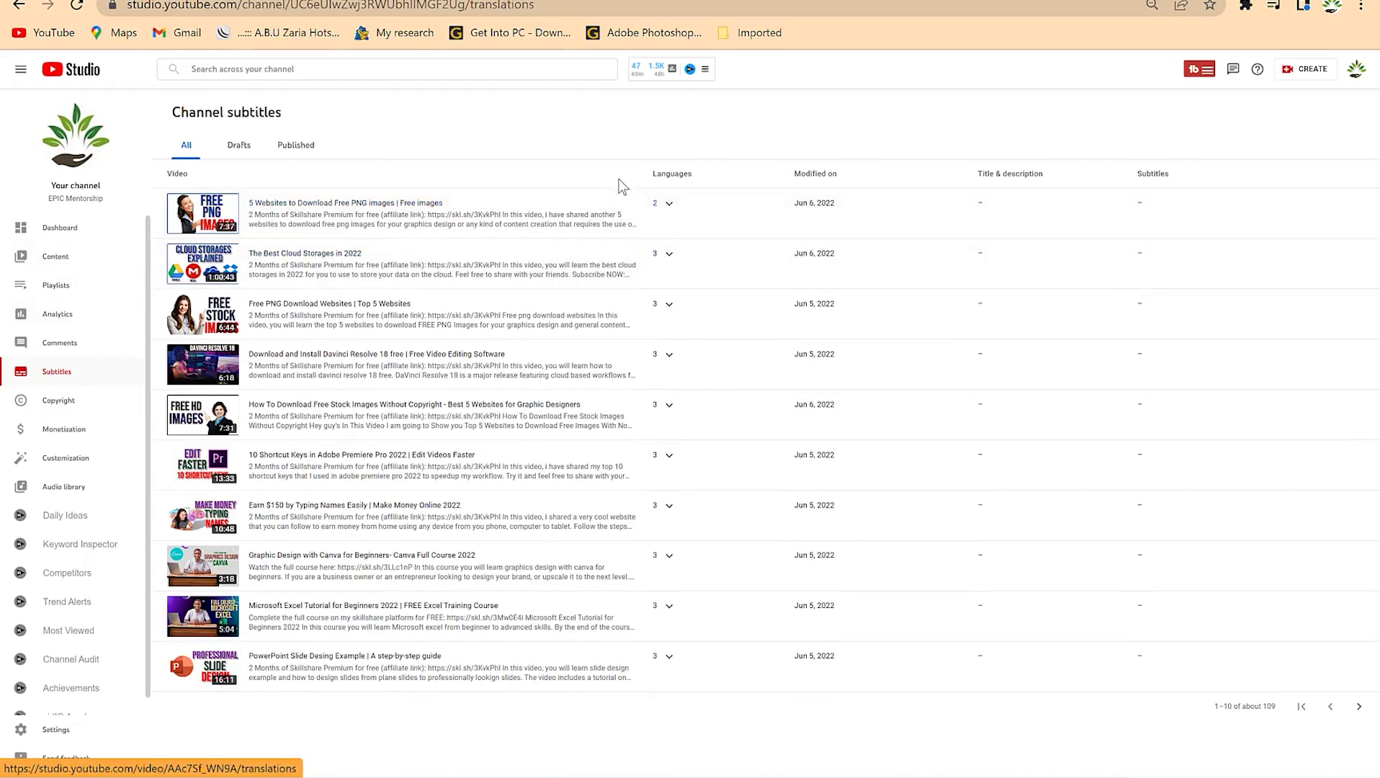
- Expand the video's subtitle languages and duplicate English (Automatic) for editing
left_click(669, 205)
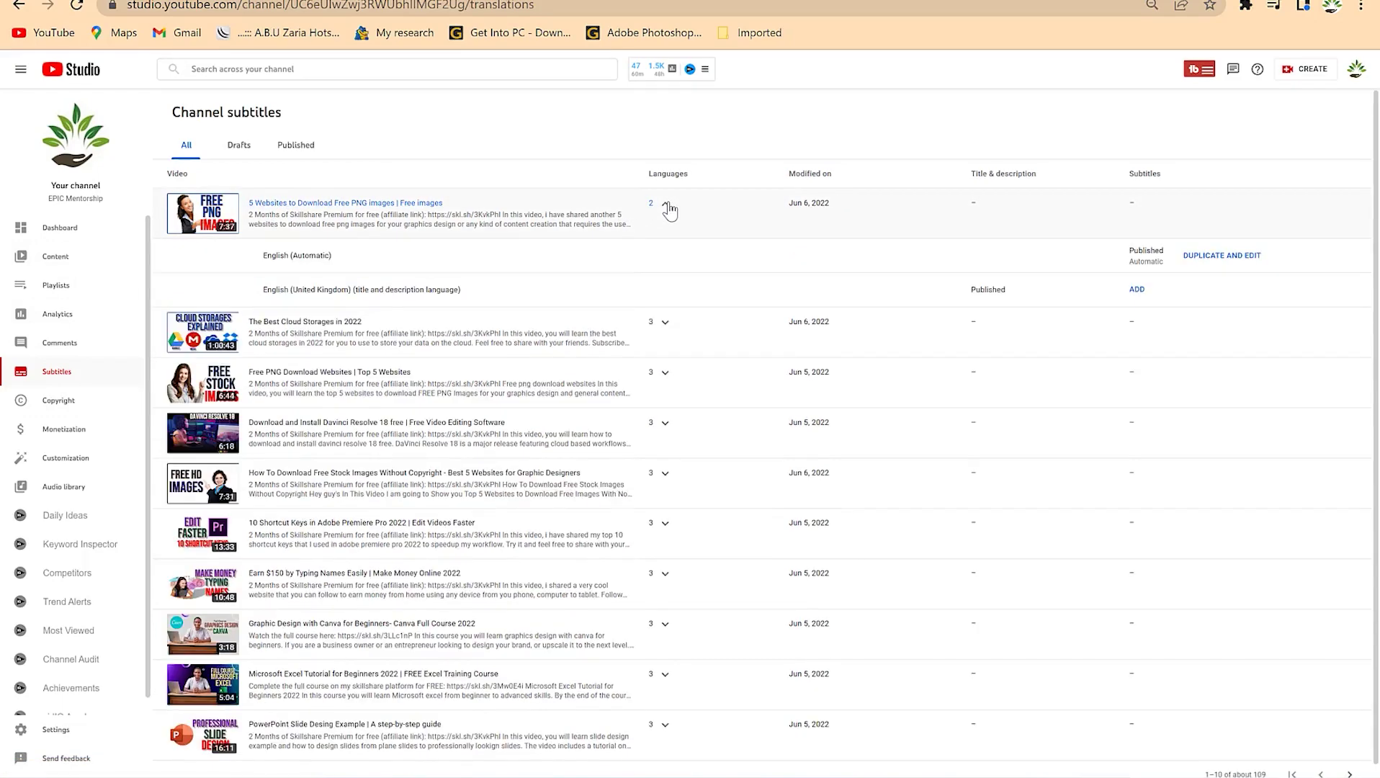
left_click(1218, 258)
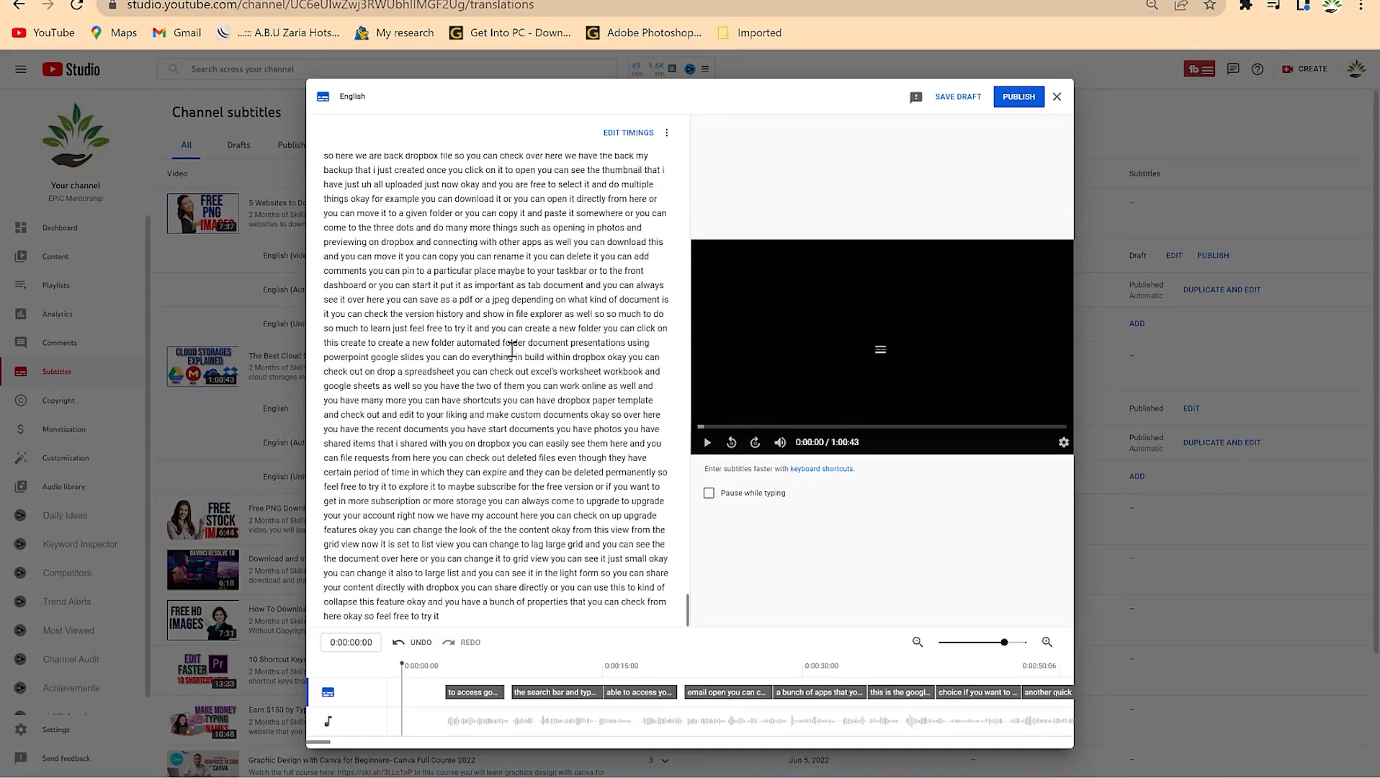
- Check the captions at 0:00:21:04, 0:00:27:19 and 0:00:34:20 in timing view, then publish
left_click(629, 134)
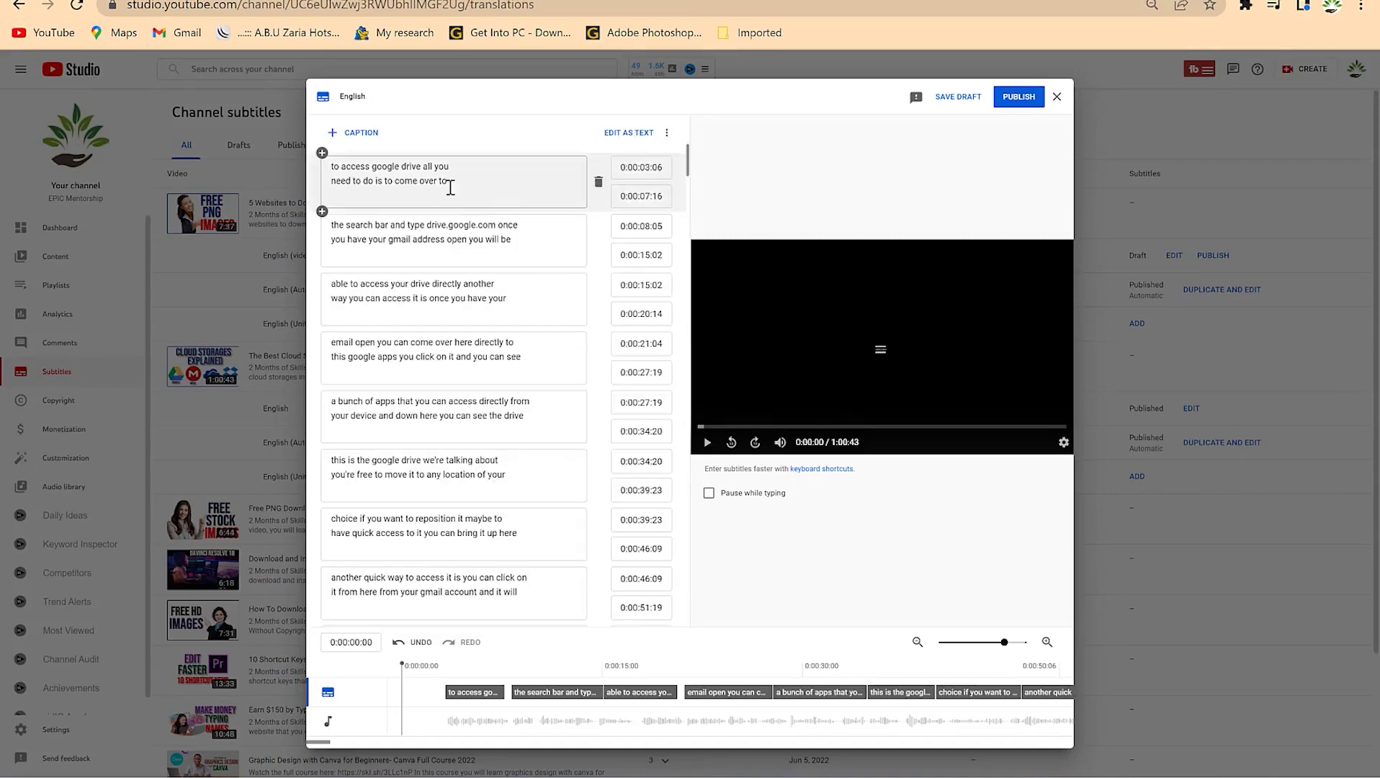
left_click(499, 358)
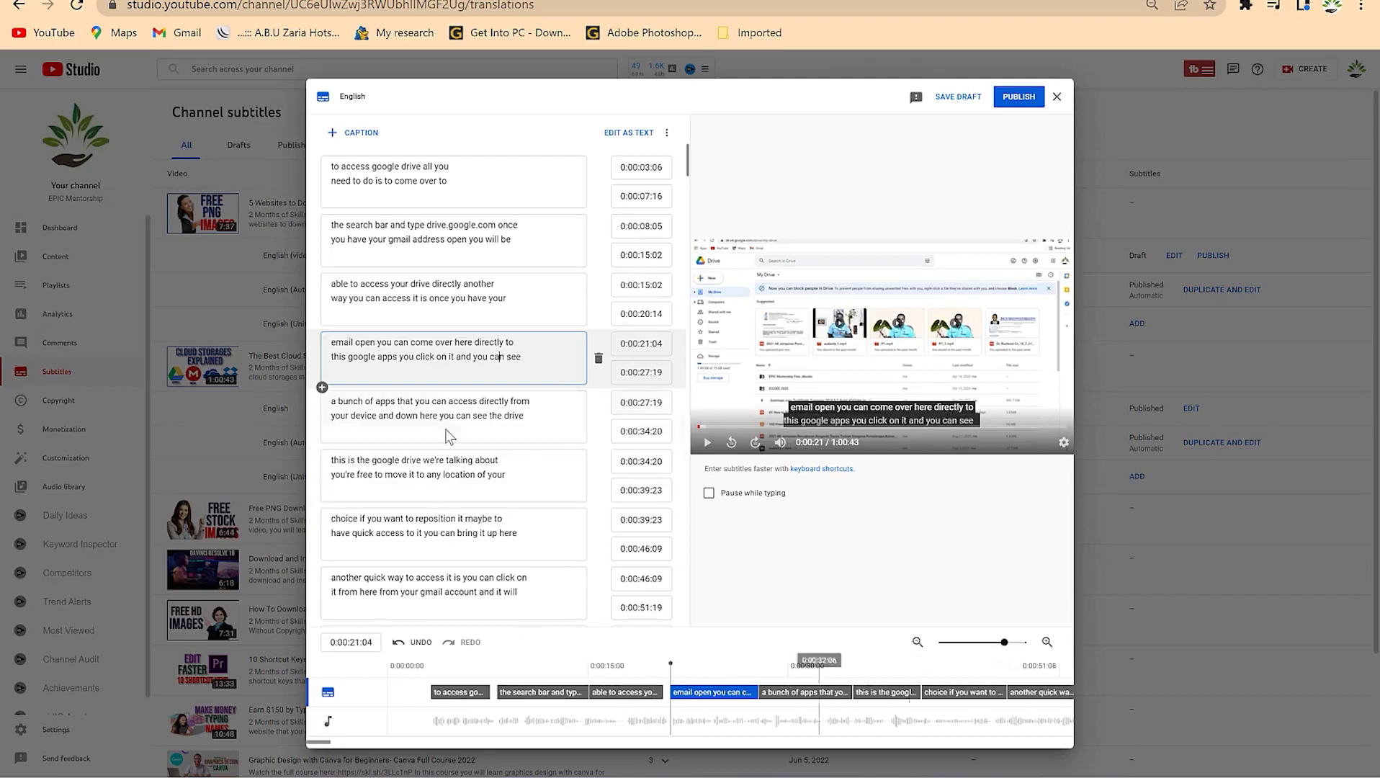
left_click(485, 401)
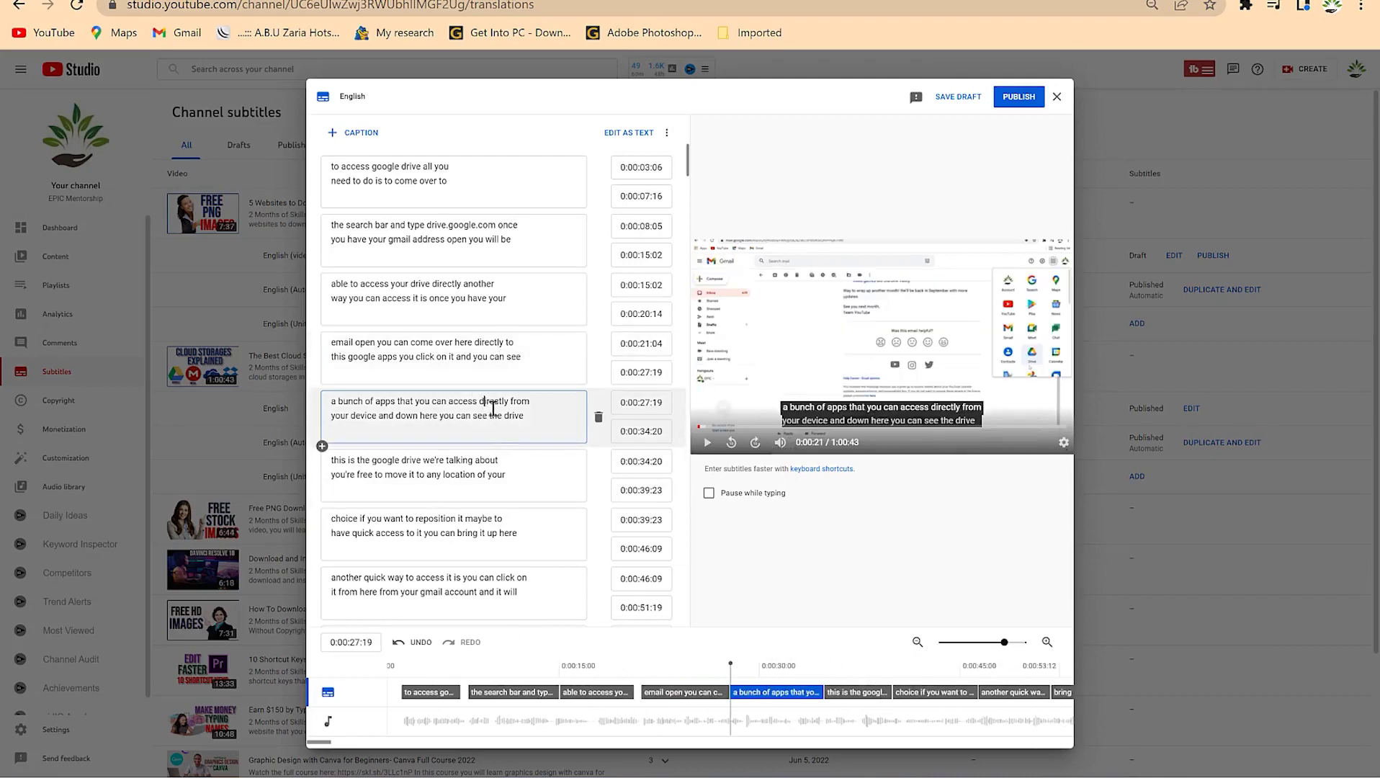
left_click(493, 469)
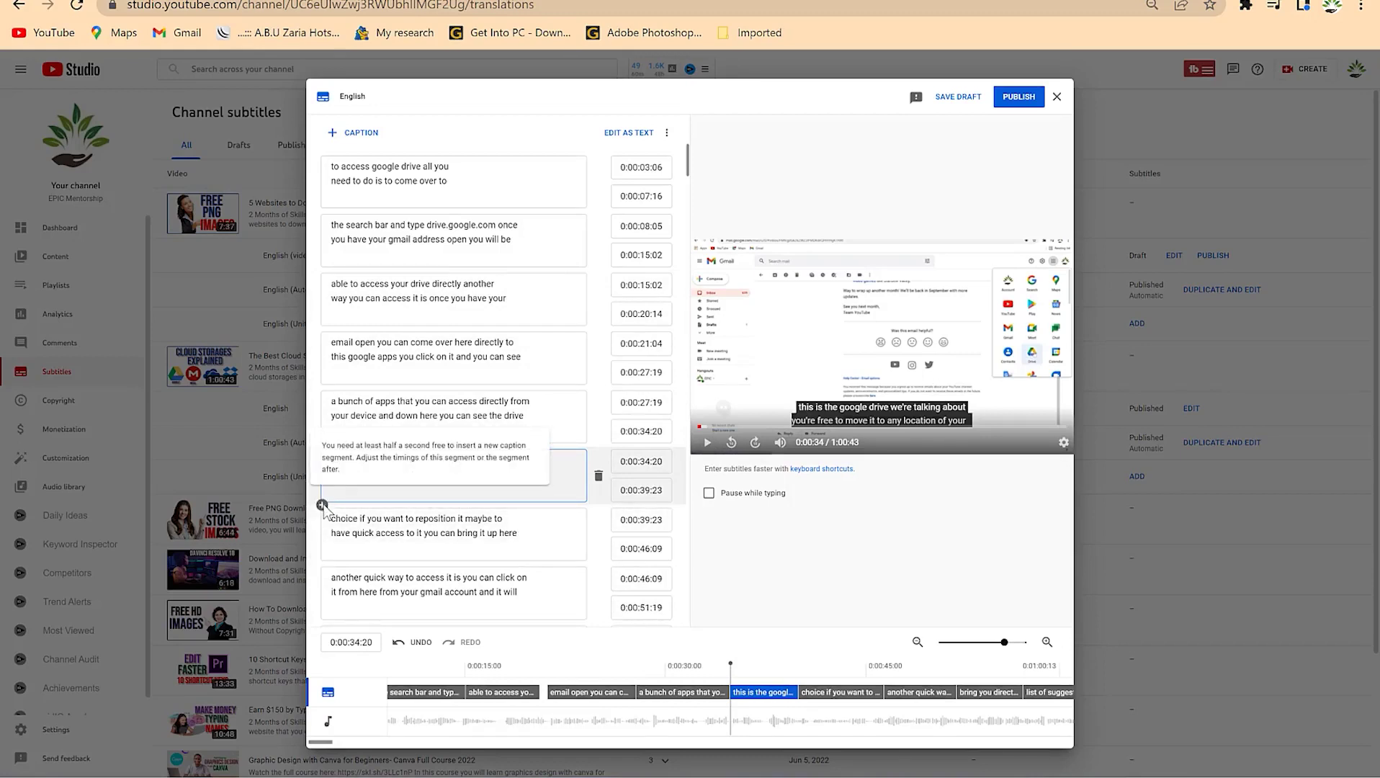
left_click(1019, 98)
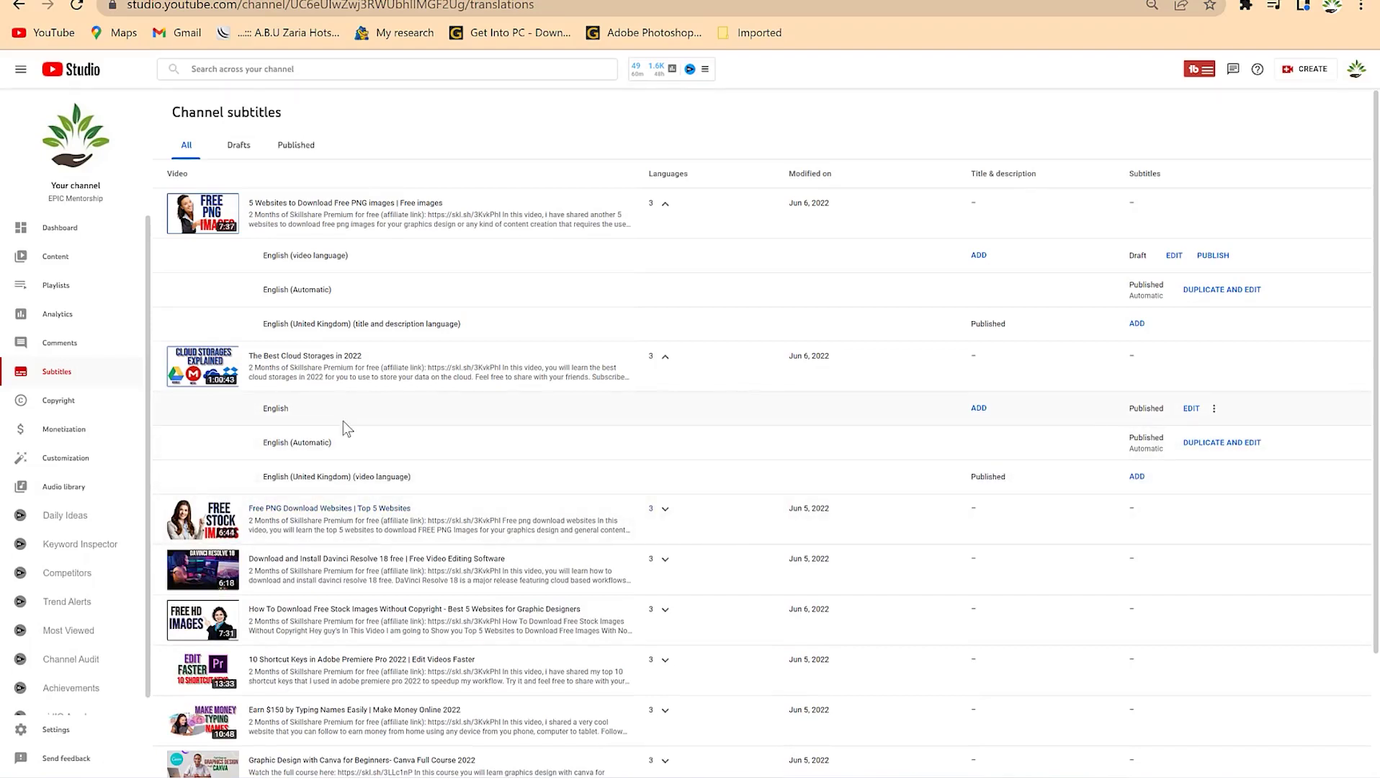
- Open 'The Best Cloud Storages in 2022' from the Channel subtitles list for watching
left_click(180, 380)
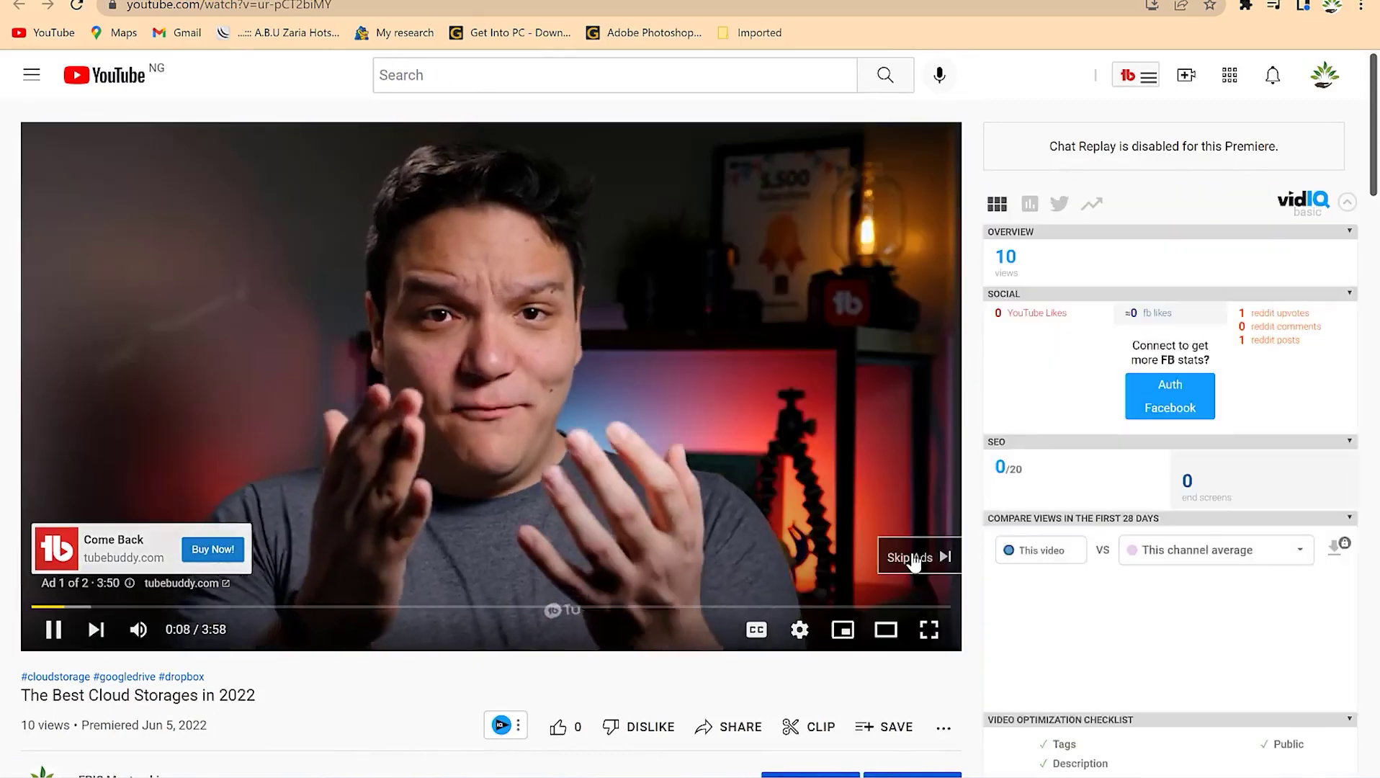
- Skip the ad and watch the video with the English captions displayed
left_click(911, 559)
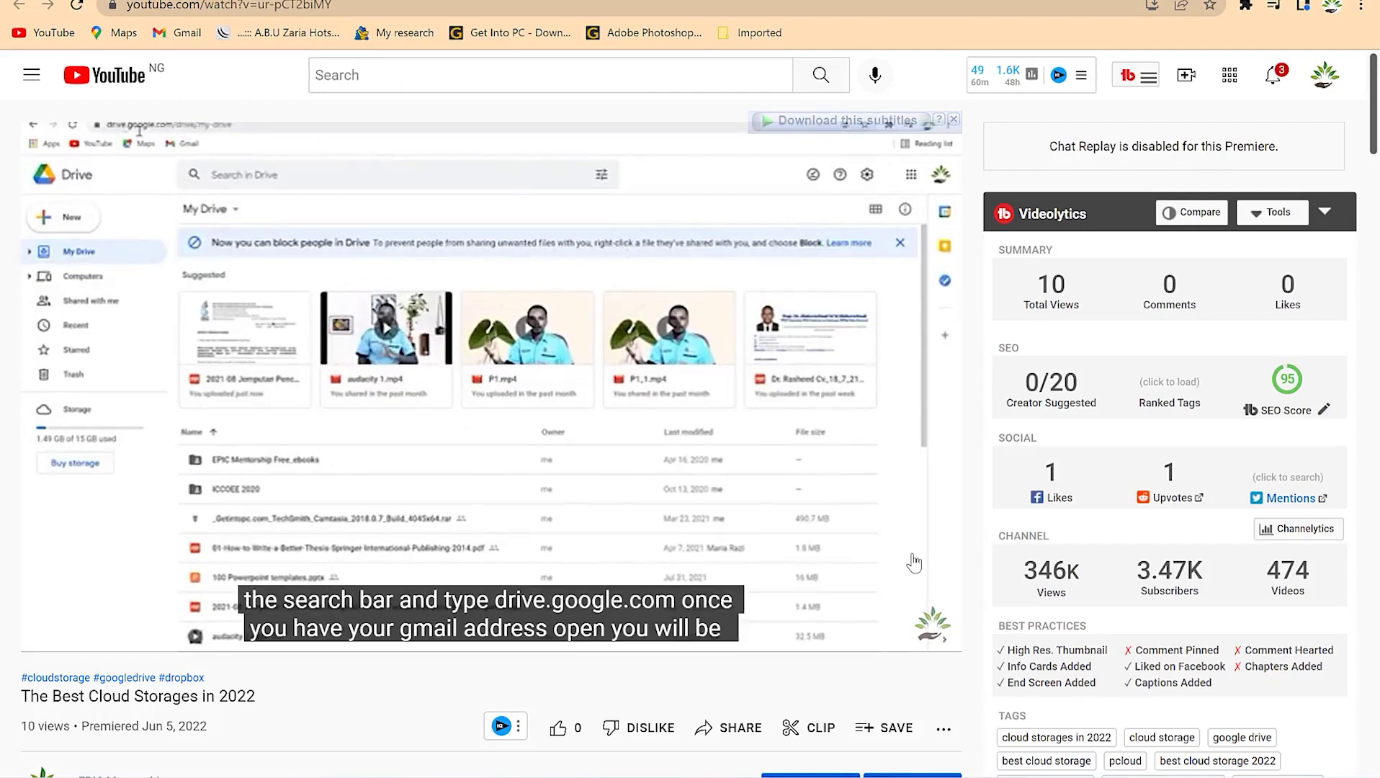
mouse_move(814, 479)
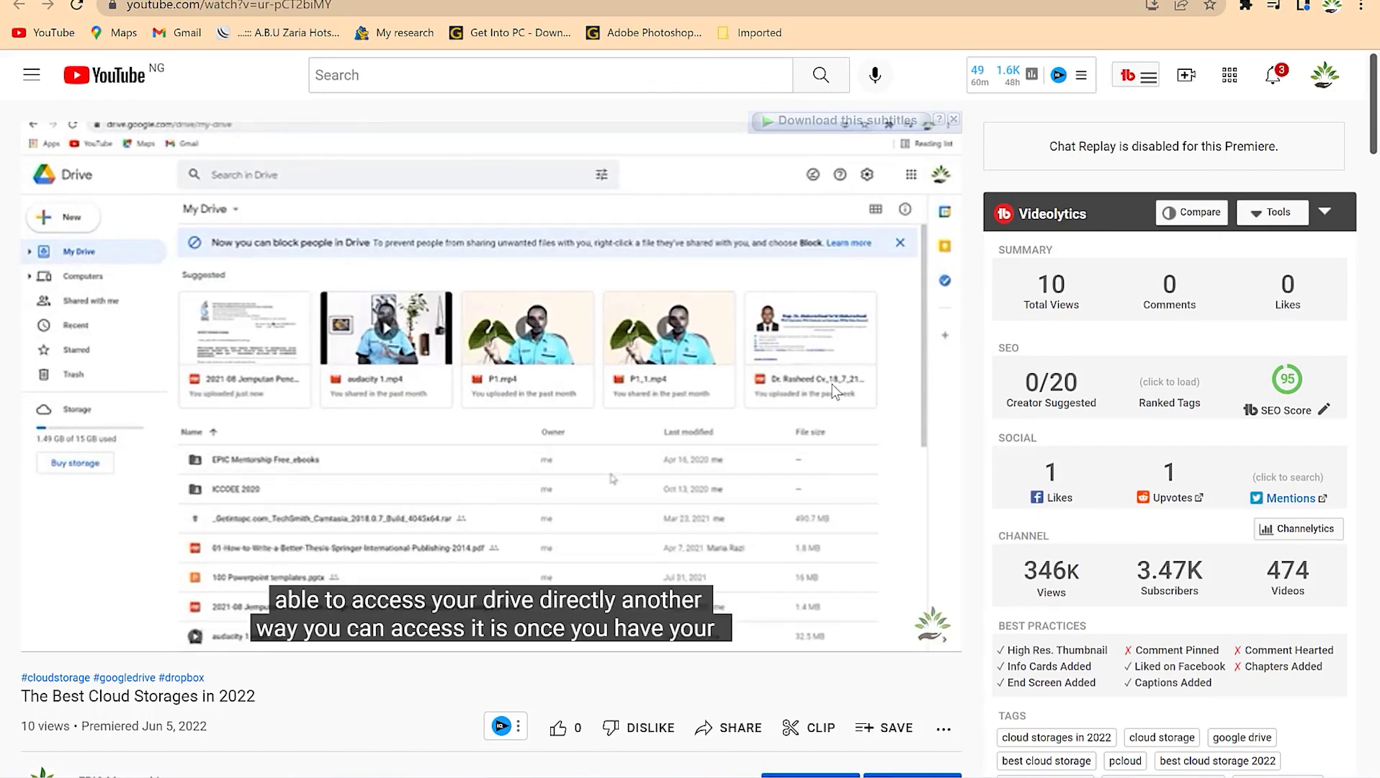
mouse_move(662, 437)
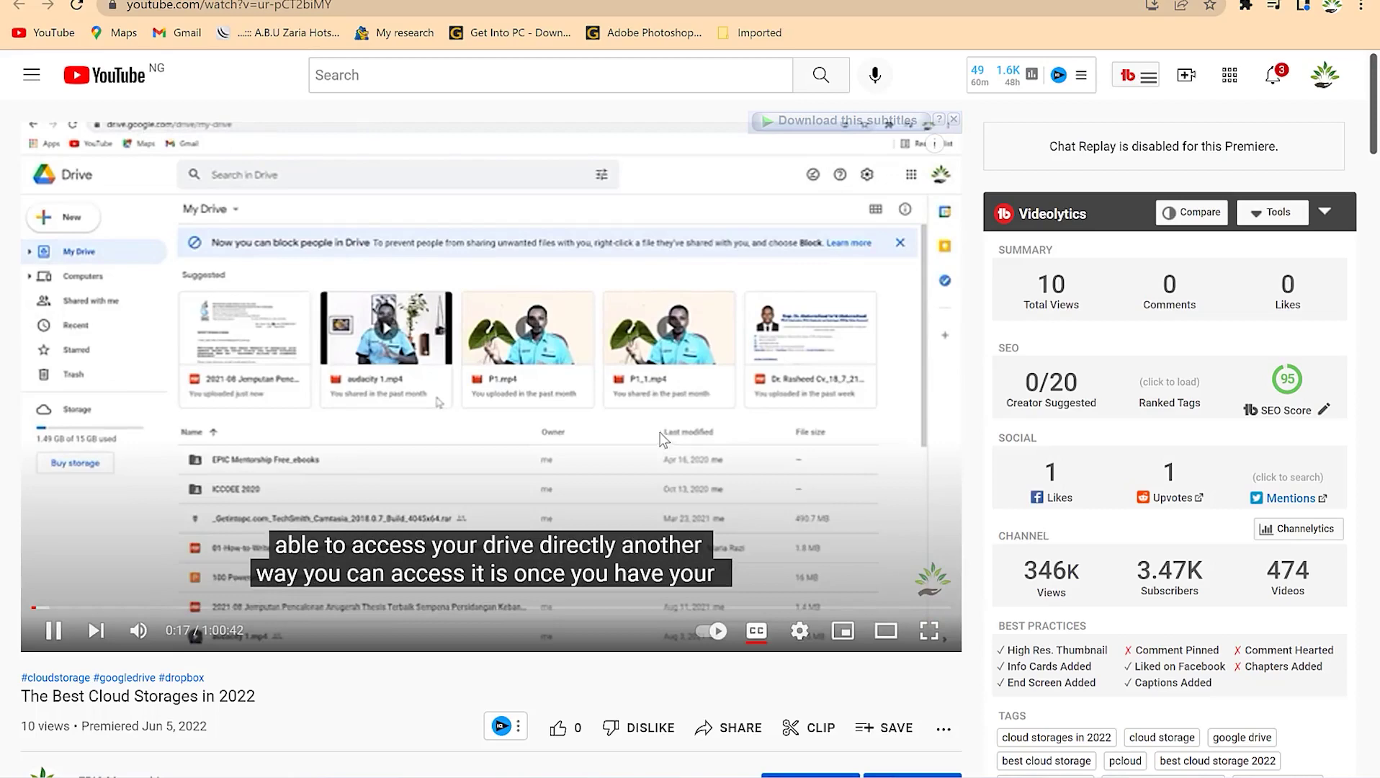